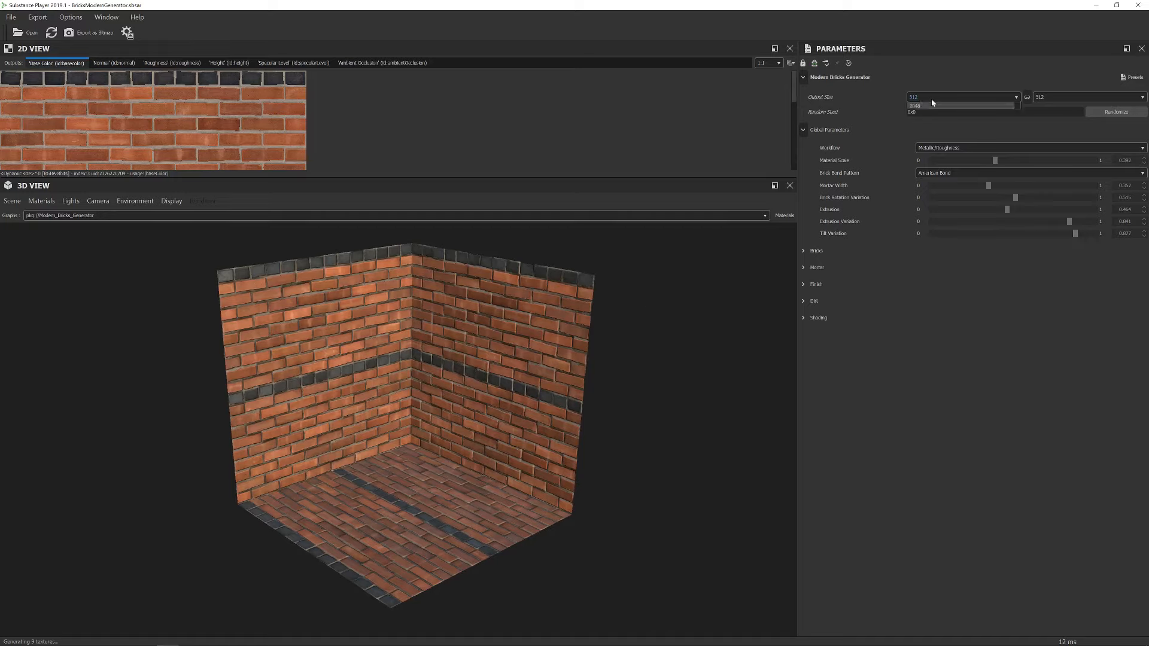
Preview the brick material at an output size of 4096, inspecting the corner up close, and return the output size to 512.
left_click(931, 97)
left_click(928, 170)
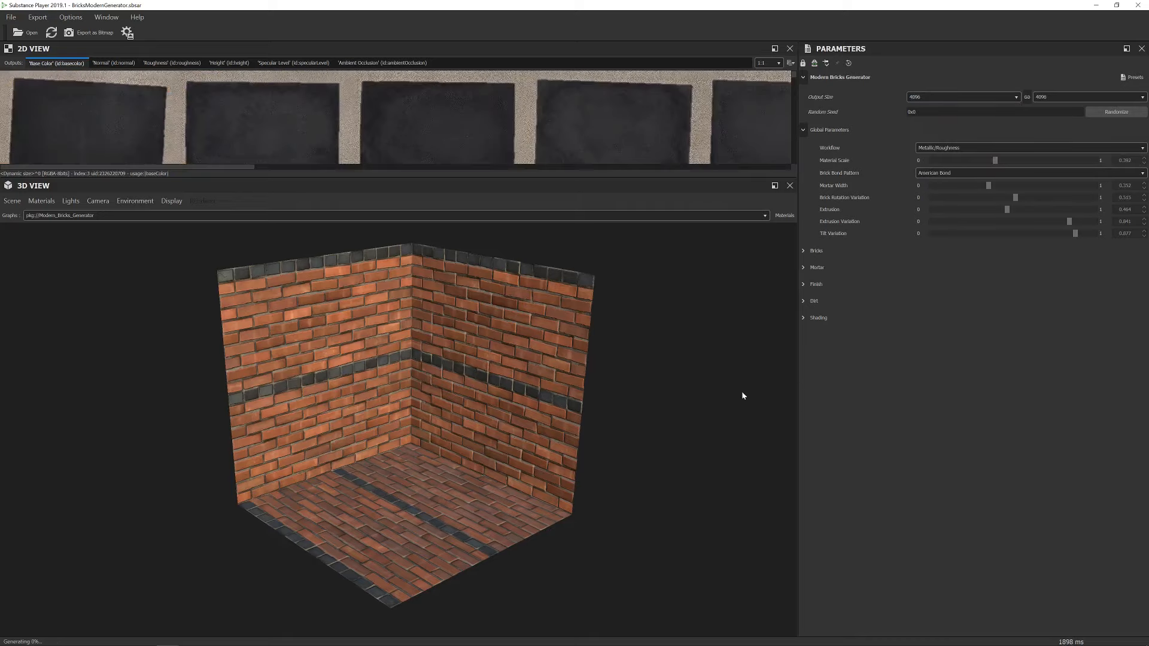
scroll(584, 421, "up", 3)
scroll(584, 422, "up", 5)
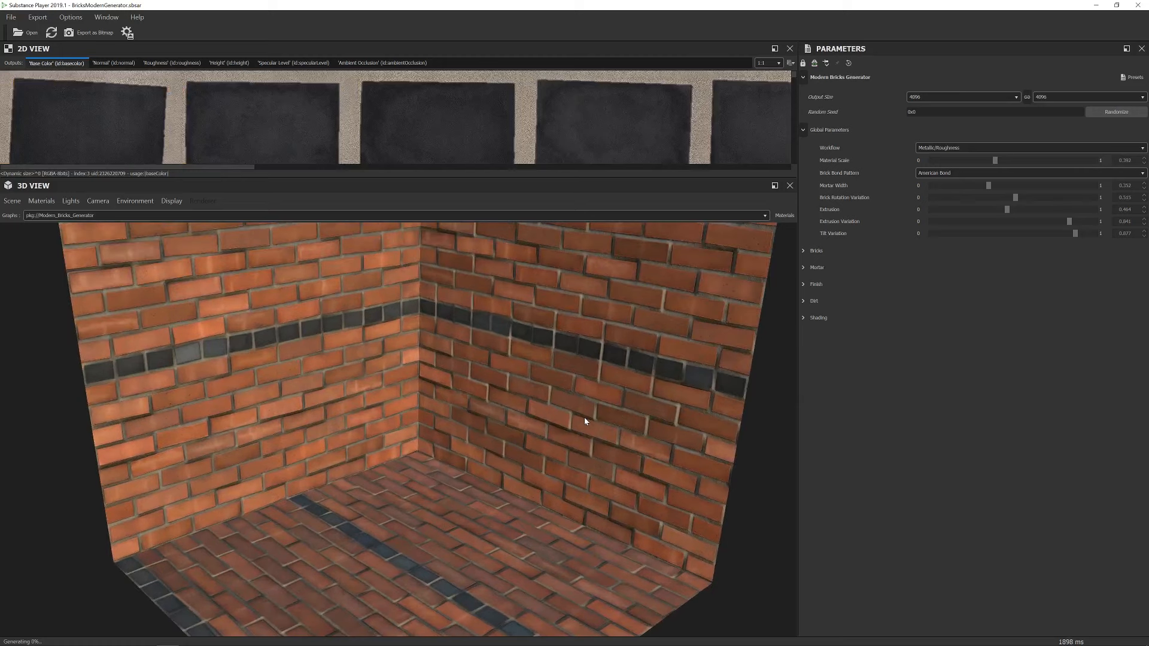
scroll(584, 418, "down", 6)
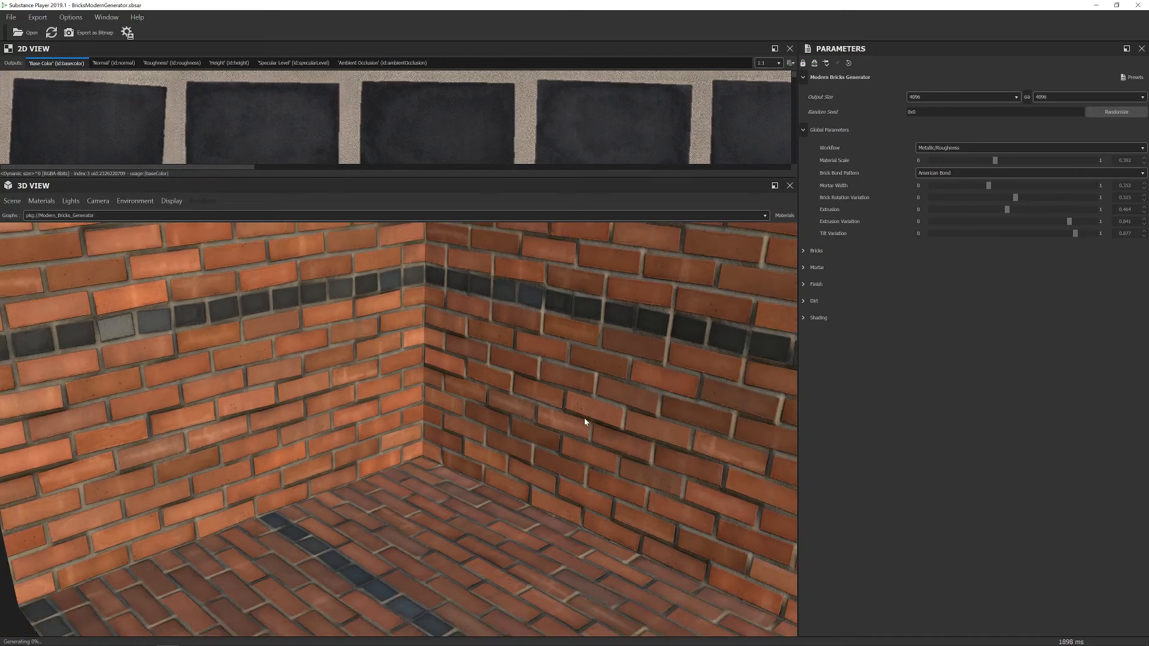
left_click(948, 98)
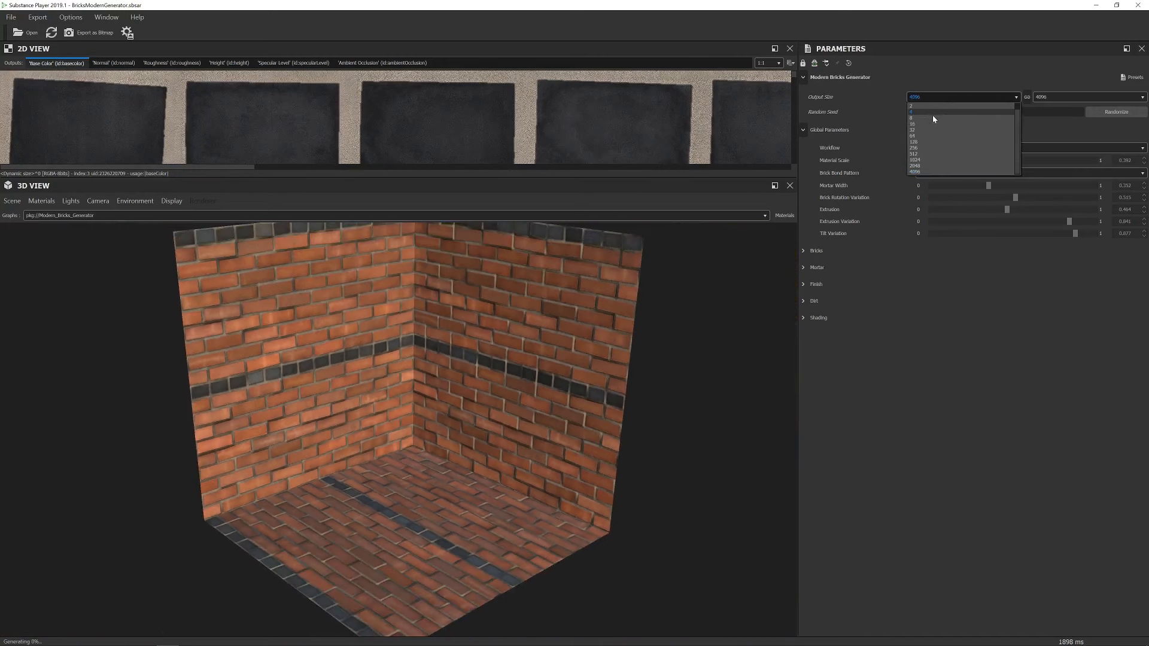
left_click(922, 143)
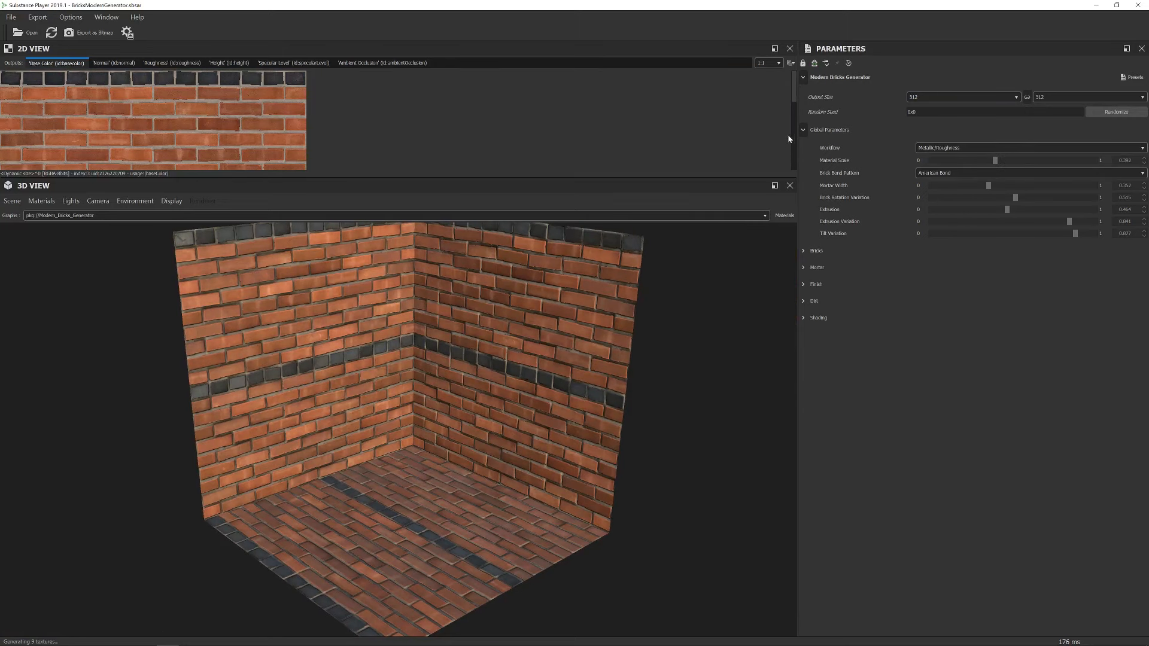
Try the Scored surface type on the bricks and switch between its scoring orientations.
left_click(803, 129)
left_click(806, 147)
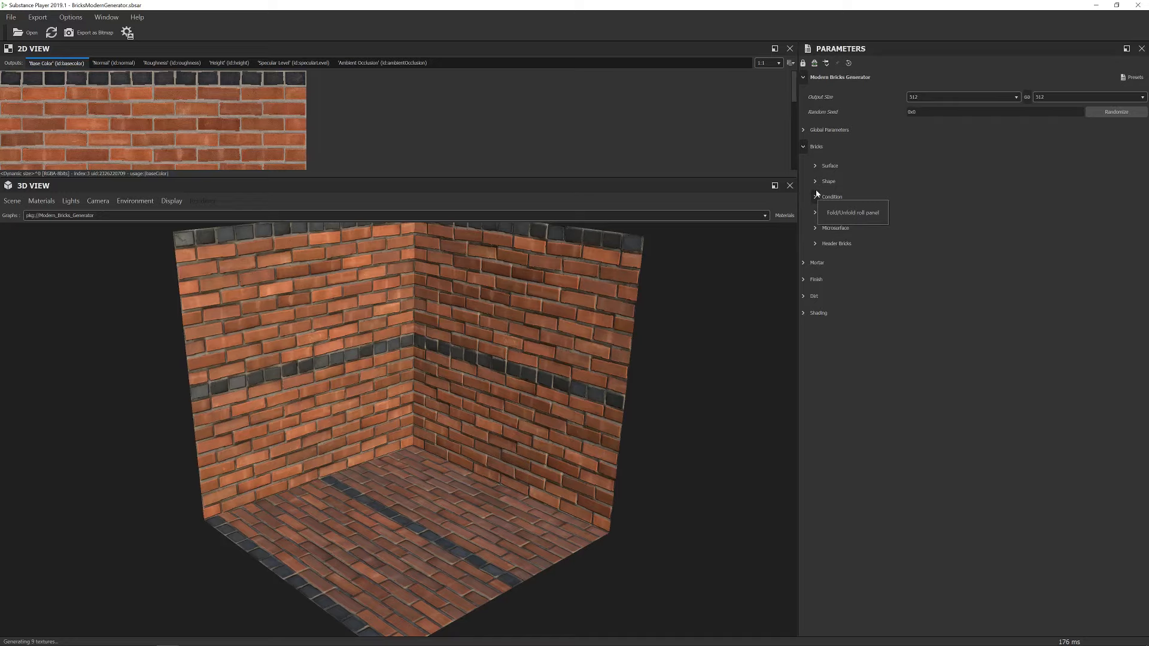
left_click(815, 165)
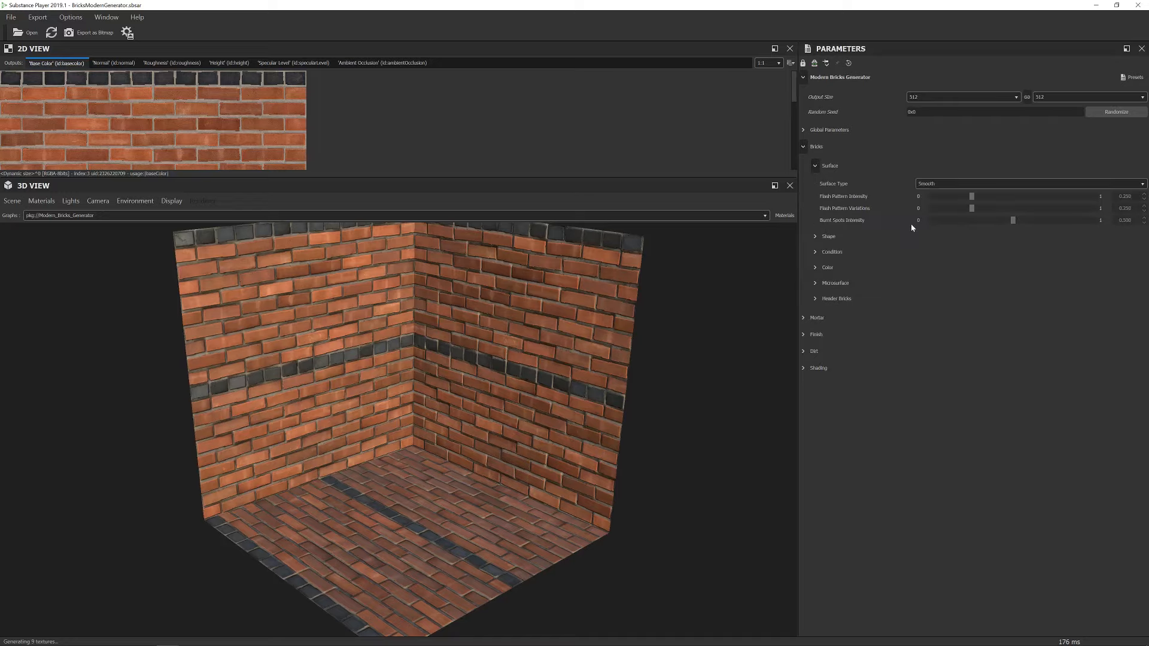
left_click(925, 184)
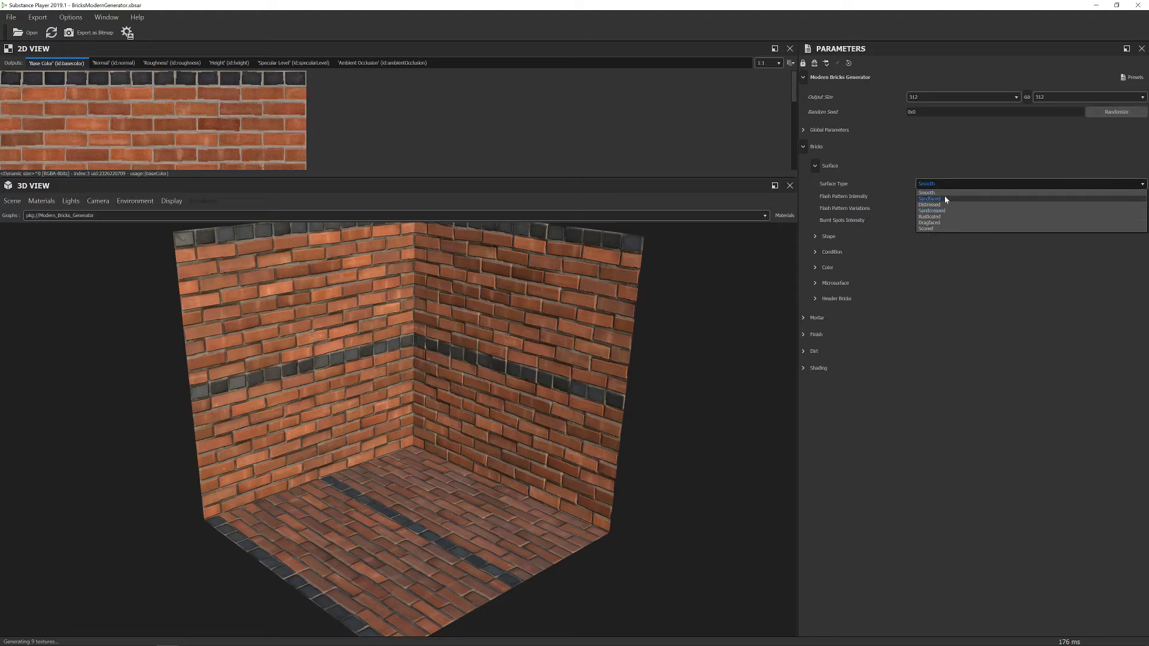
left_click(941, 228)
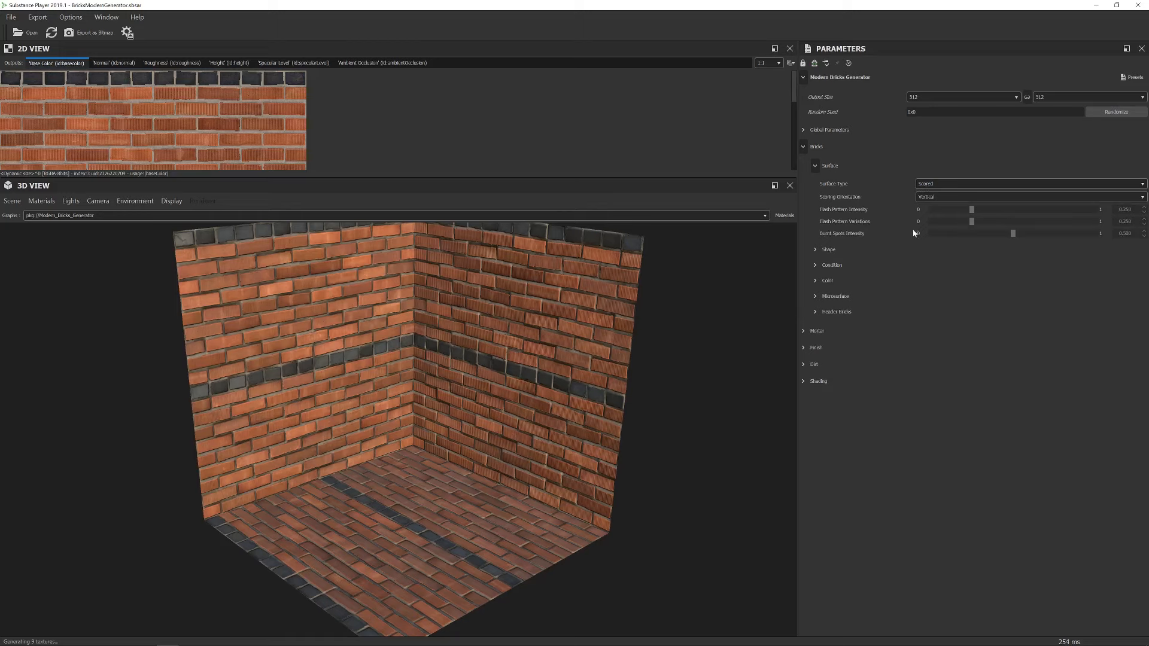
left_click(944, 198)
left_click(938, 211)
key("Up")
Try the Sandcreased brick surface and settle on the Distressed surface type.
left_click(947, 186)
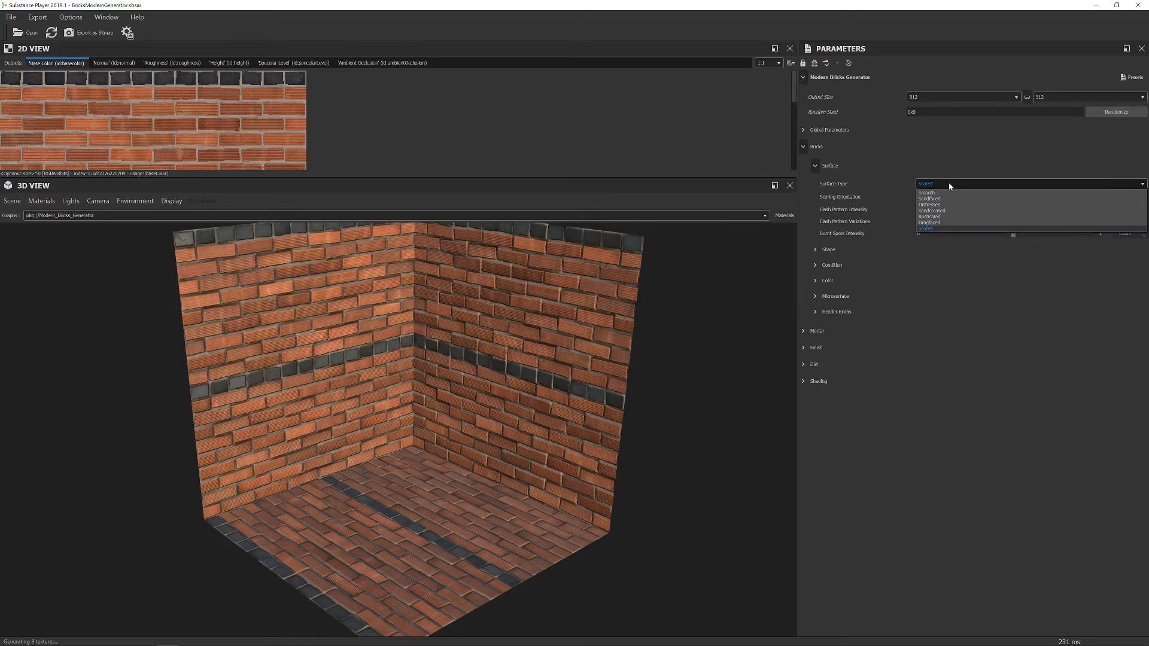
left_click(952, 209)
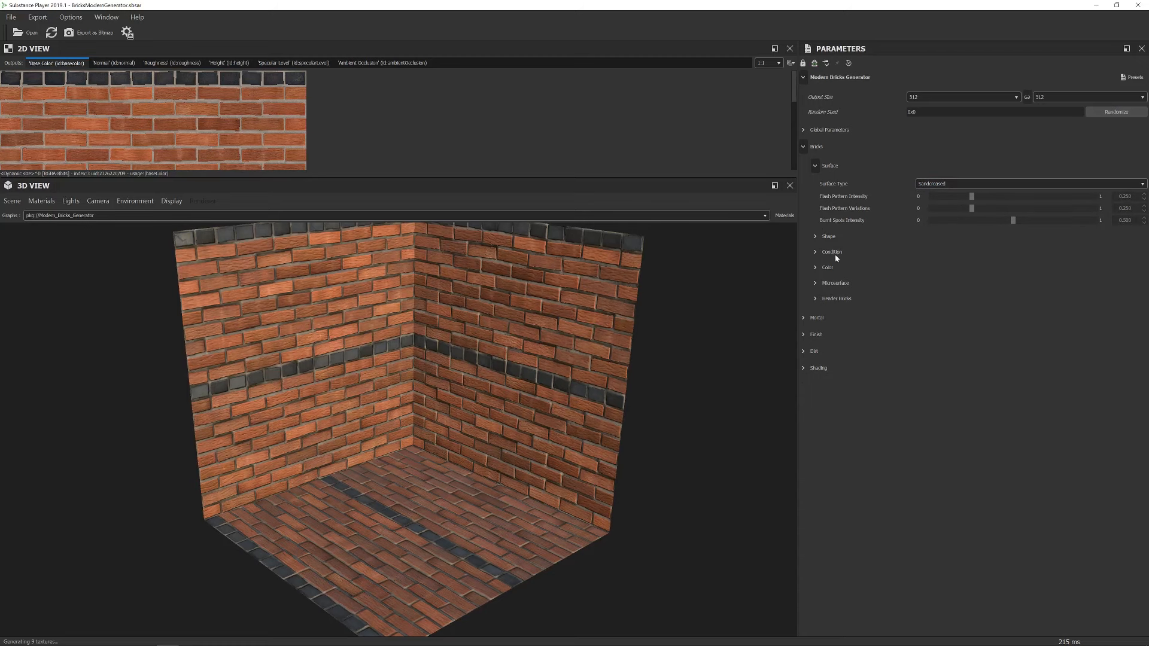
left_click(934, 182)
left_click(944, 202)
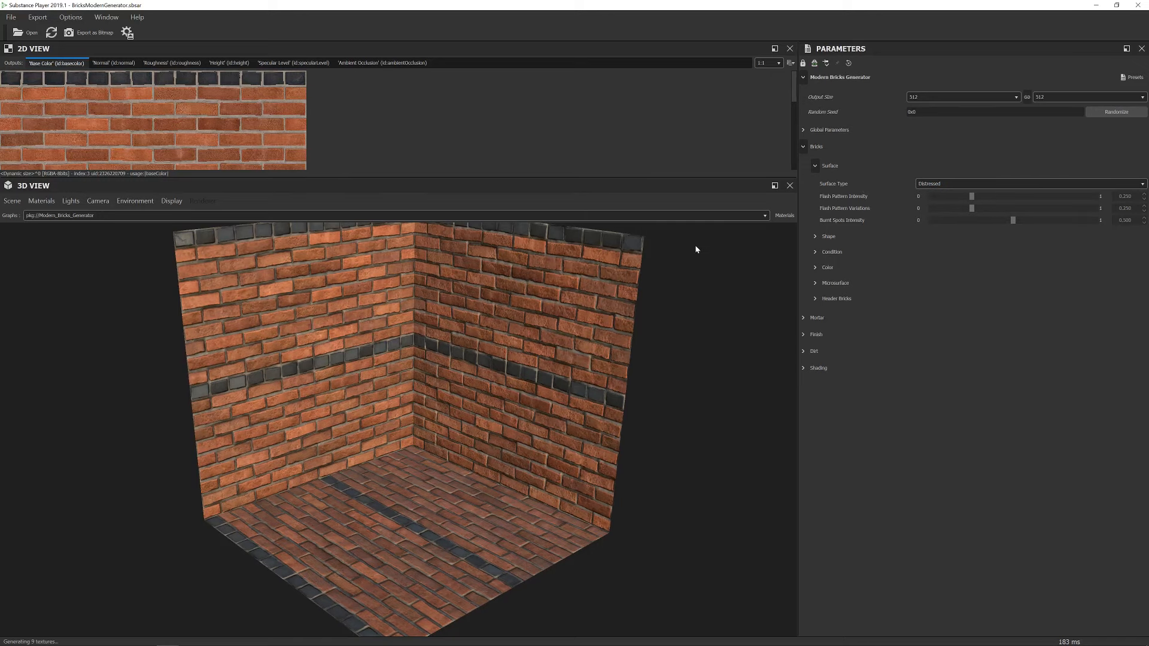
Raise the bricks' Flash Pattern Intensity to 1 and lower Flash Pattern Variations to 0, inspecting the wall close up.
scroll(698, 248, "up", 3)
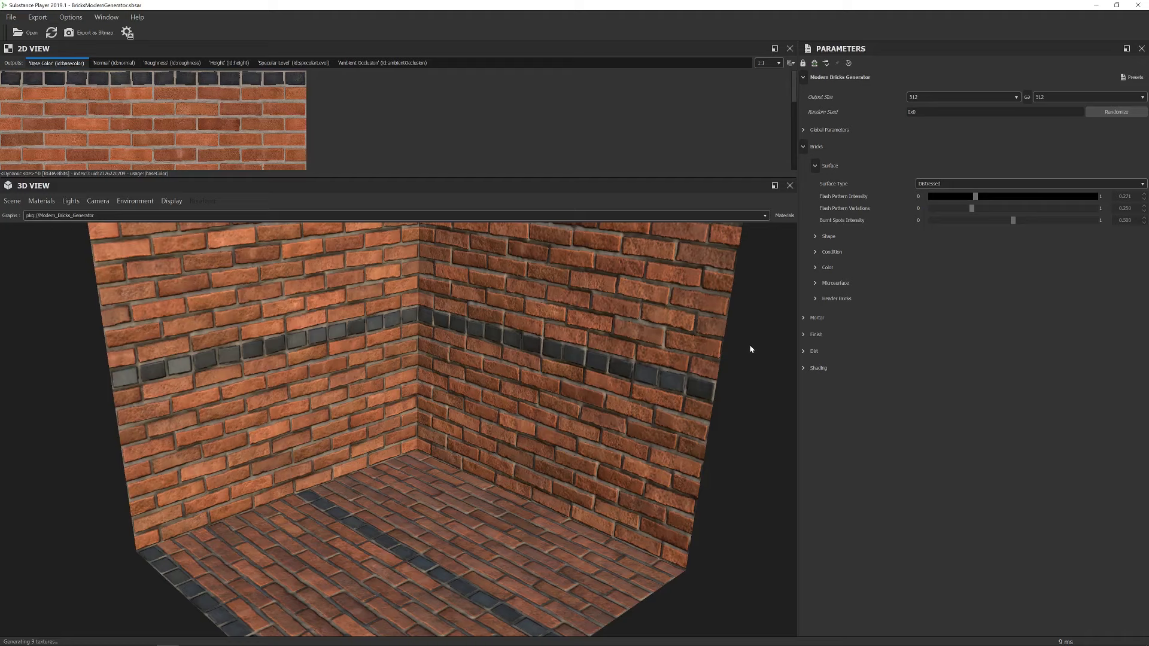
scroll(748, 333, "up", 2)
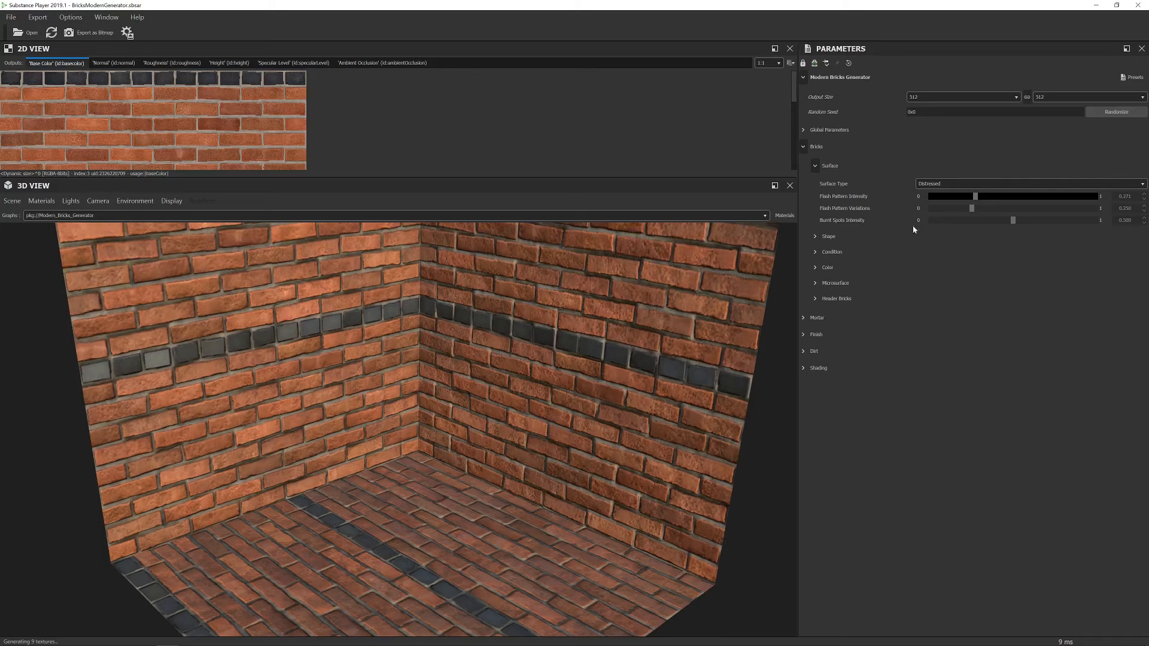
scroll(671, 333, "up", 2)
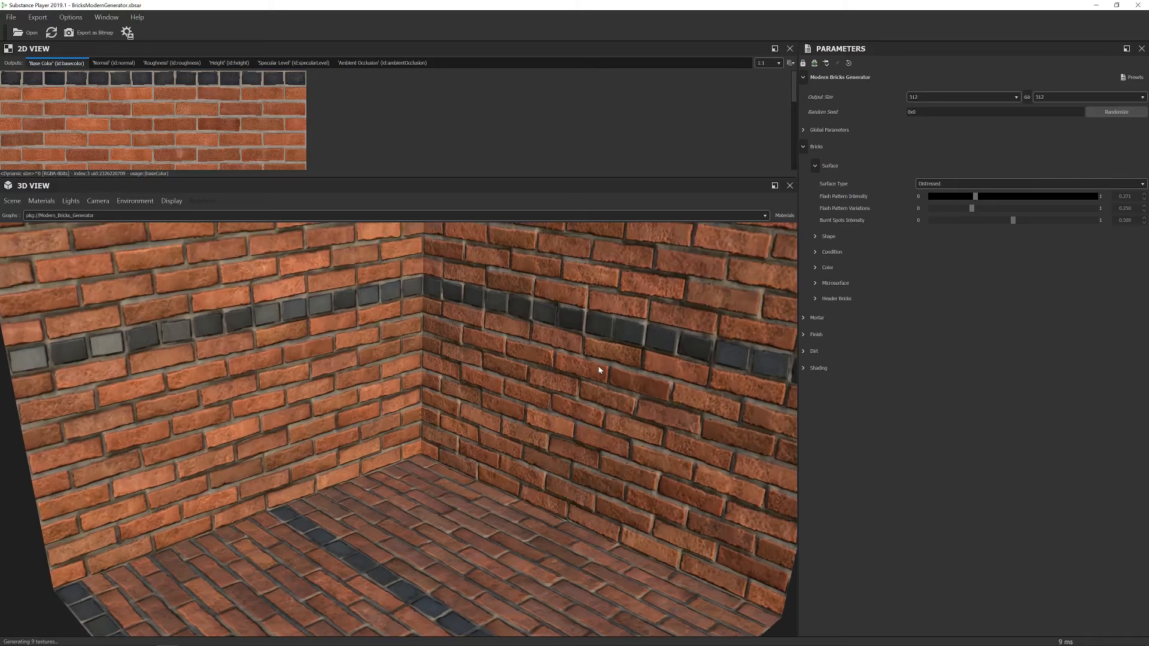
scroll(651, 392, "up", 3)
left_click_drag(978, 200, 1096, 199)
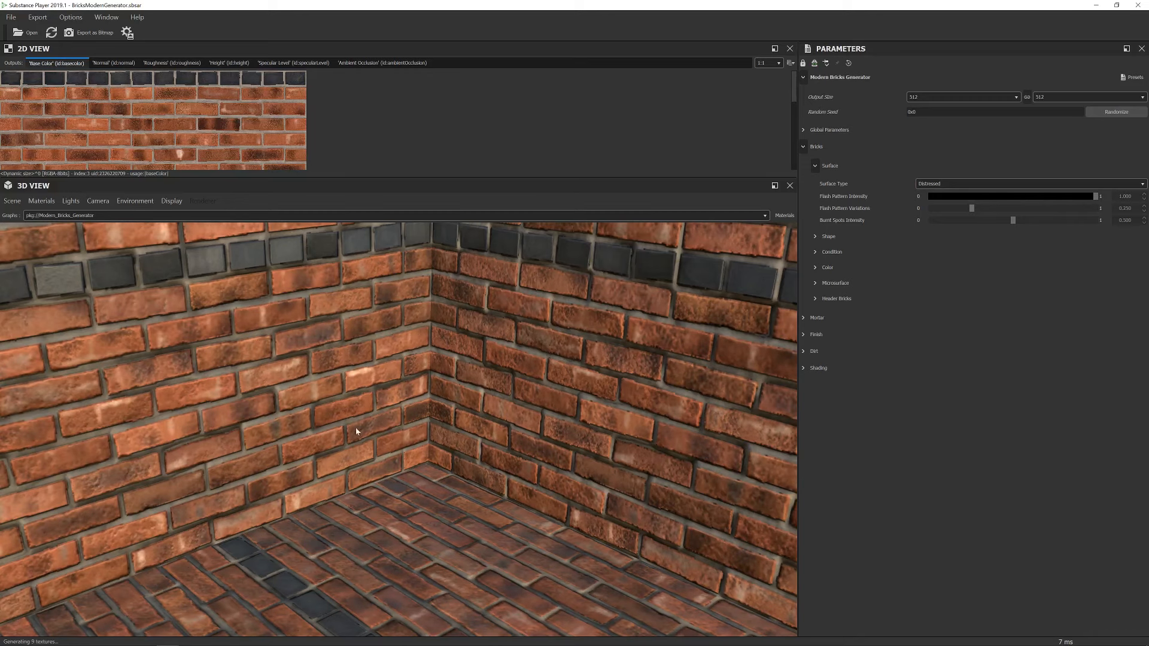
left_click_drag(971, 209, 924, 210)
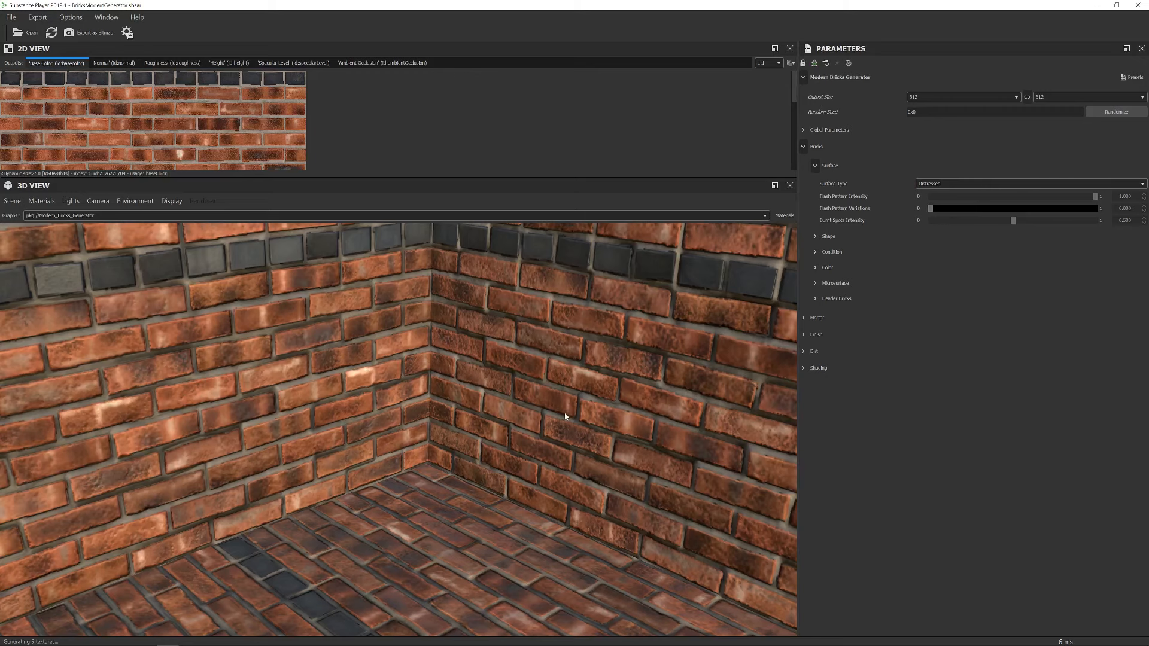
scroll(565, 410, "down", 2)
scroll(572, 409, "down", 2)
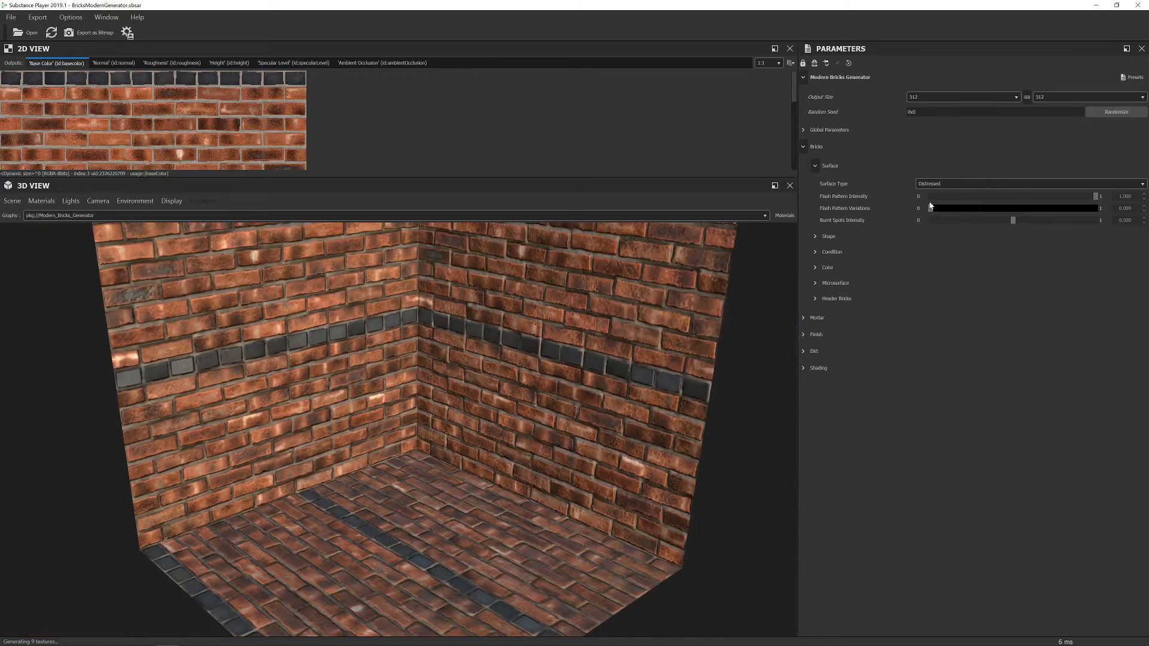
Set the bricks' Flash Pattern Intensity to about 0.87 and Flash Pattern Variations to about 0.23.
left_click_drag(931, 209, 963, 210)
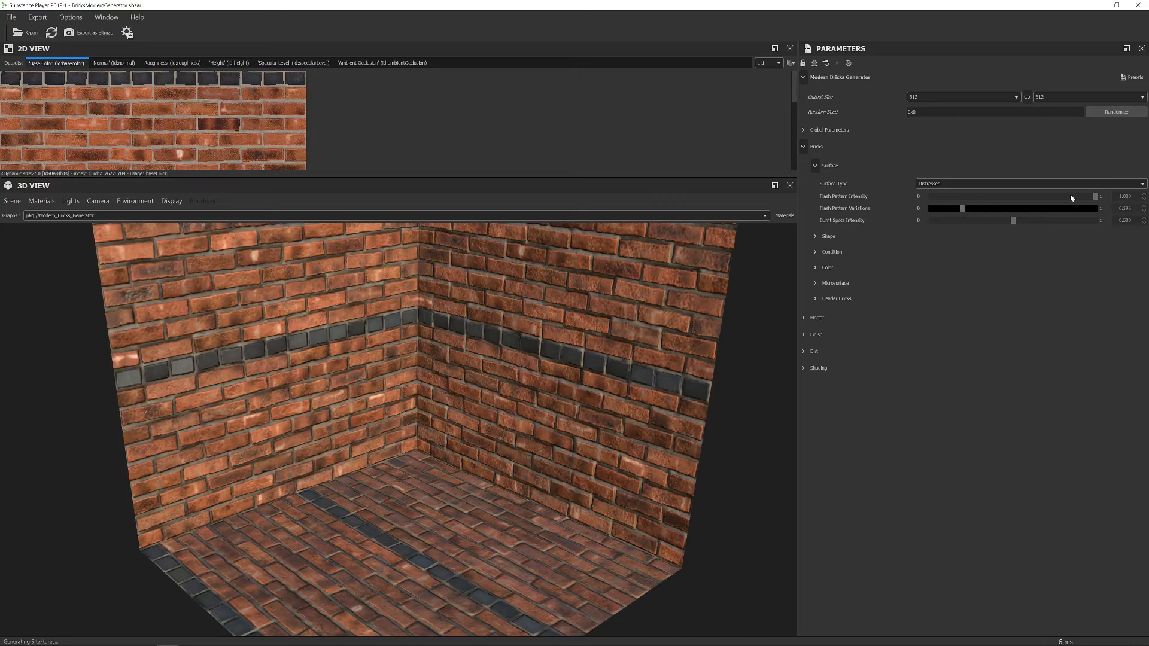
left_click_drag(1096, 196, 1074, 199)
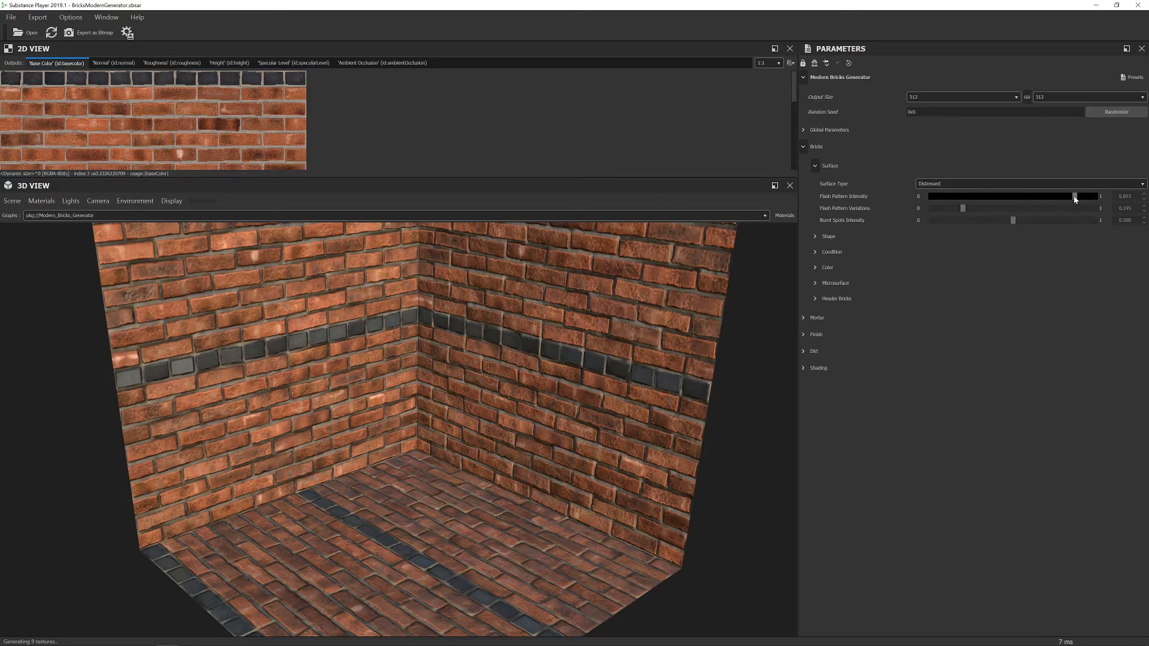
left_click_drag(946, 213, 952, 215)
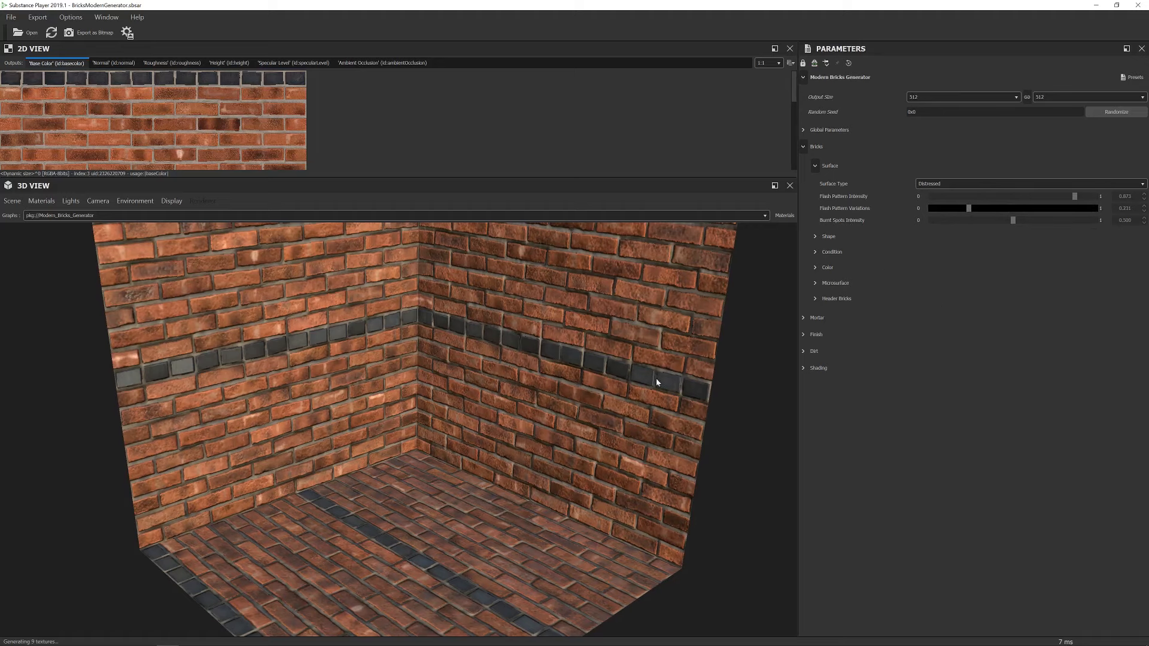
Set the bricks' Burst Spots Intensity to 1 and preview the wall at an output size of 4096.
scroll(658, 377, "up", 5)
left_click_drag(1013, 221, 1126, 229)
left_click_drag(687, 334, 771, 240)
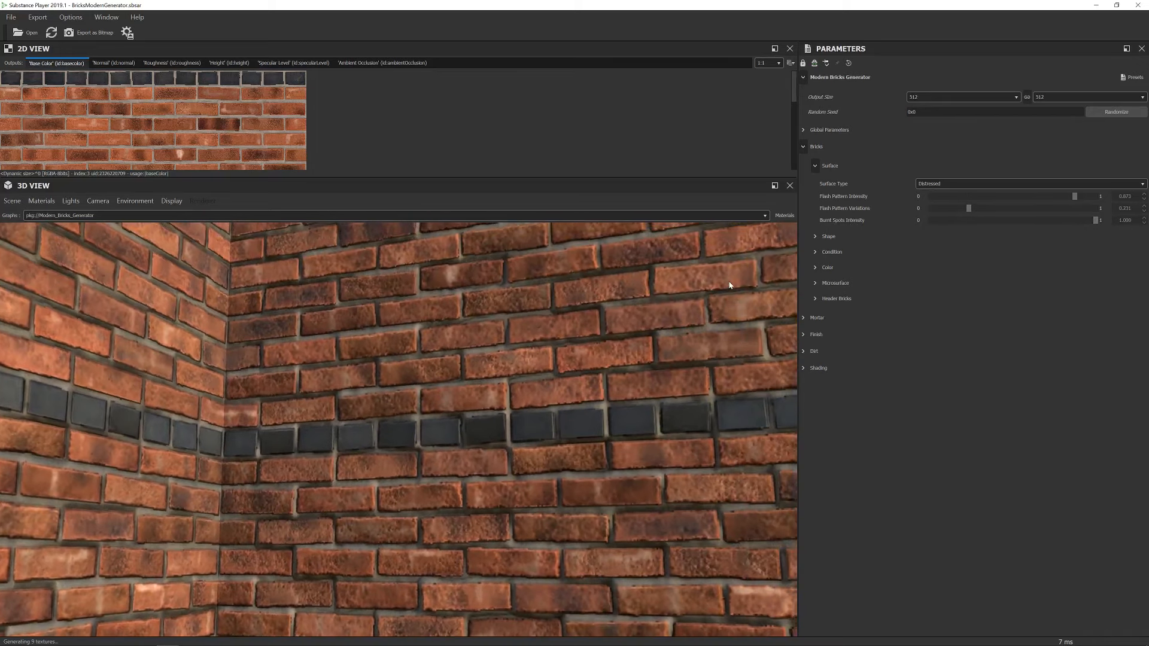
left_click(923, 97)
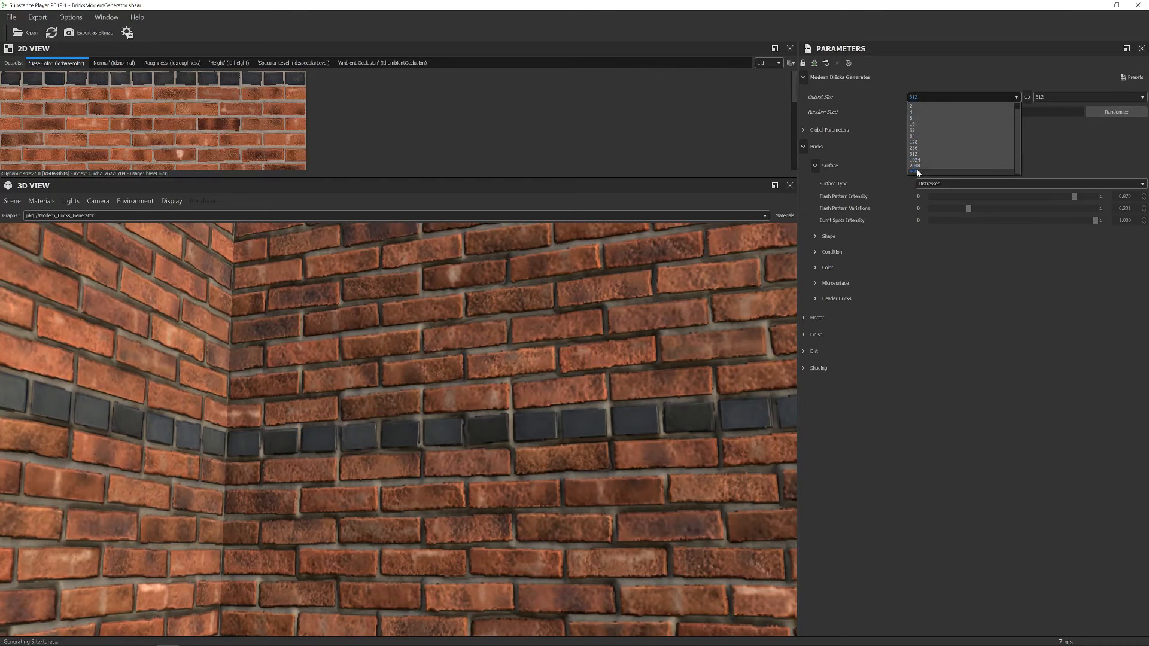
left_click(916, 173)
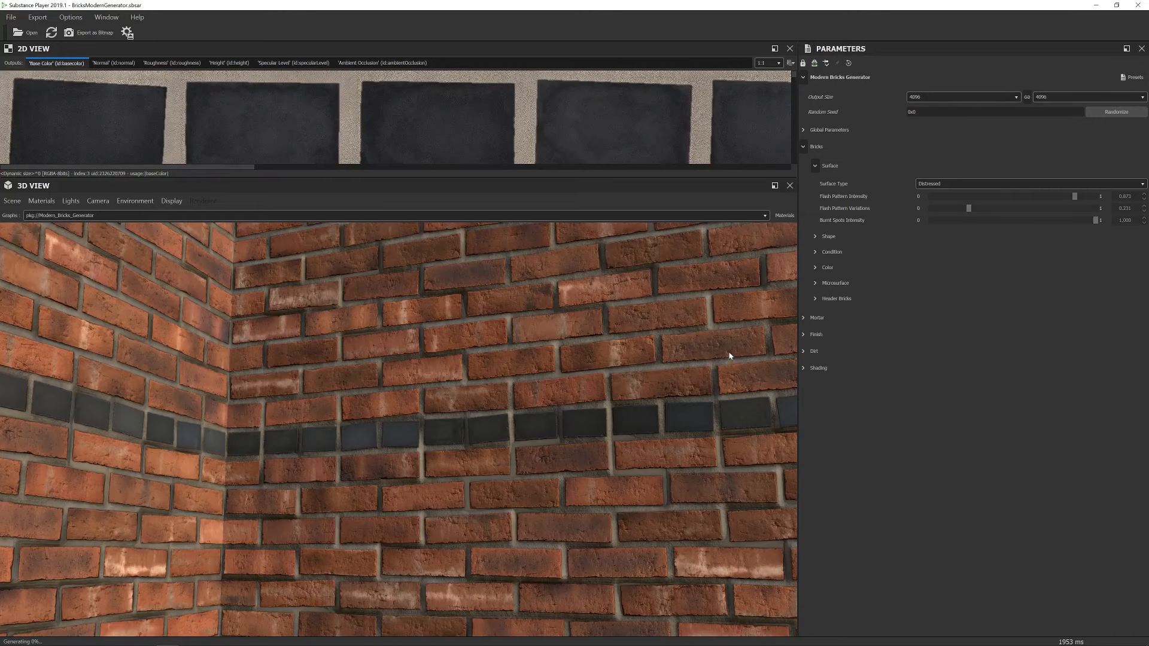
Lower the Burst Spots Intensity to about 0.01 and inspect the bricks in the room corner.
left_click_drag(1095, 221, 932, 220)
left_click_drag(730, 356, 619, 490)
right_click_drag(580, 492, 715, 529)
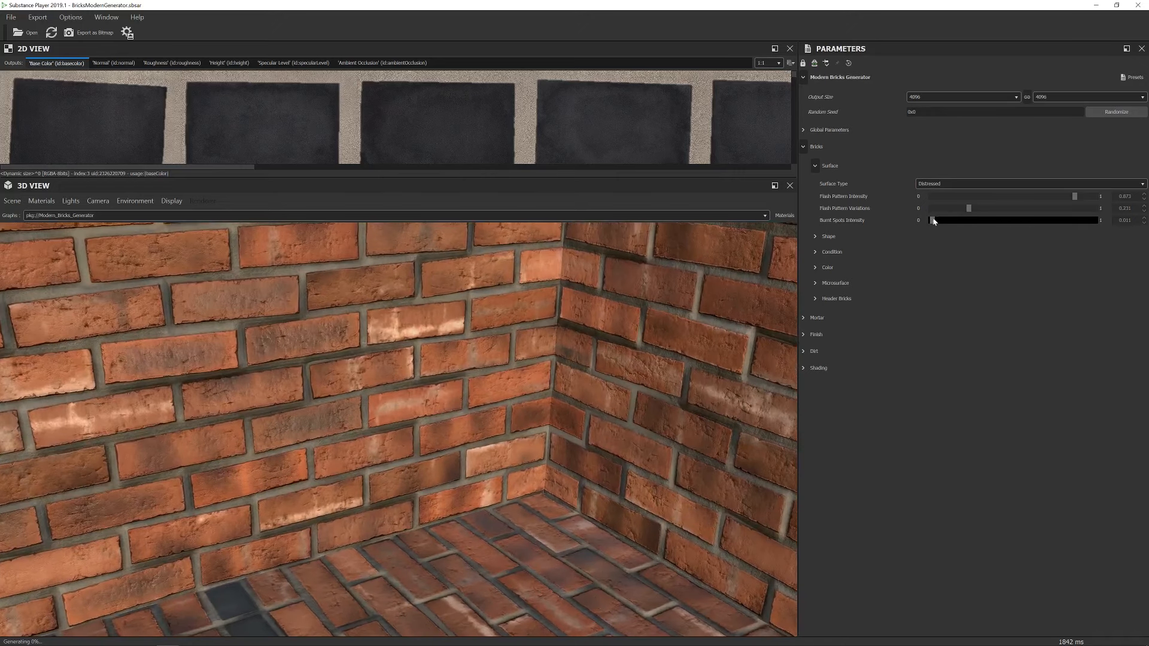
Raise the bricks' Burst Spots Intensity to about 0.93.
left_click(1083, 225)
left_click(1086, 223)
scroll(569, 374, "down", 5)
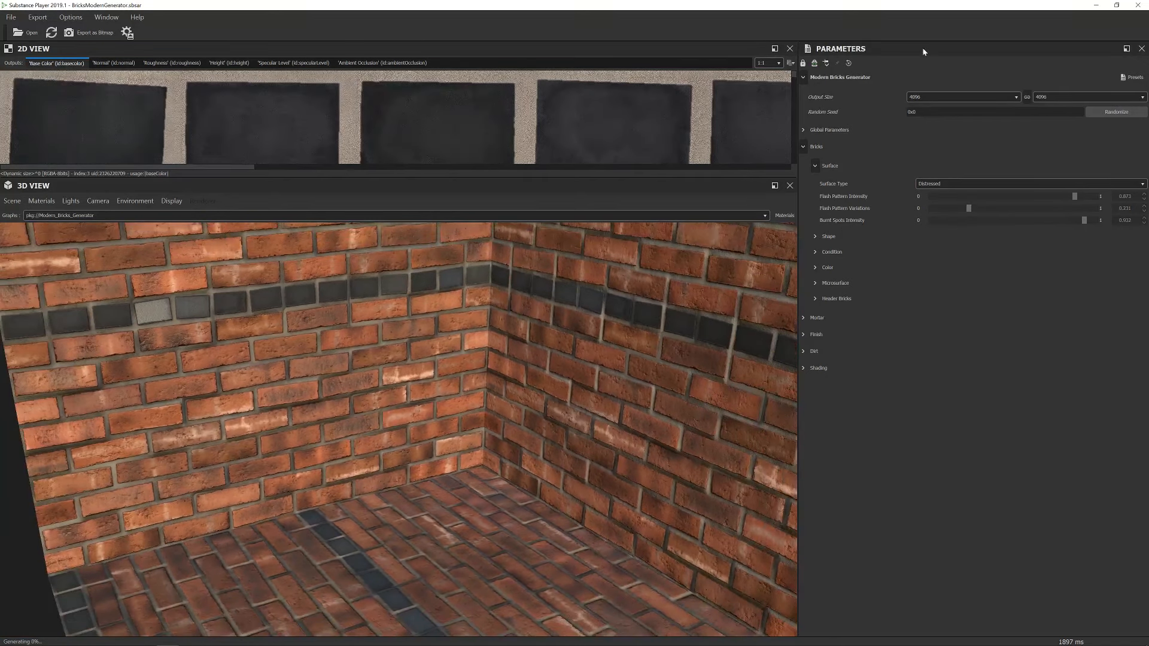
Reduce the output size to 512 and raise the bricks' Edge Roundness to about 0.73.
left_click(931, 98)
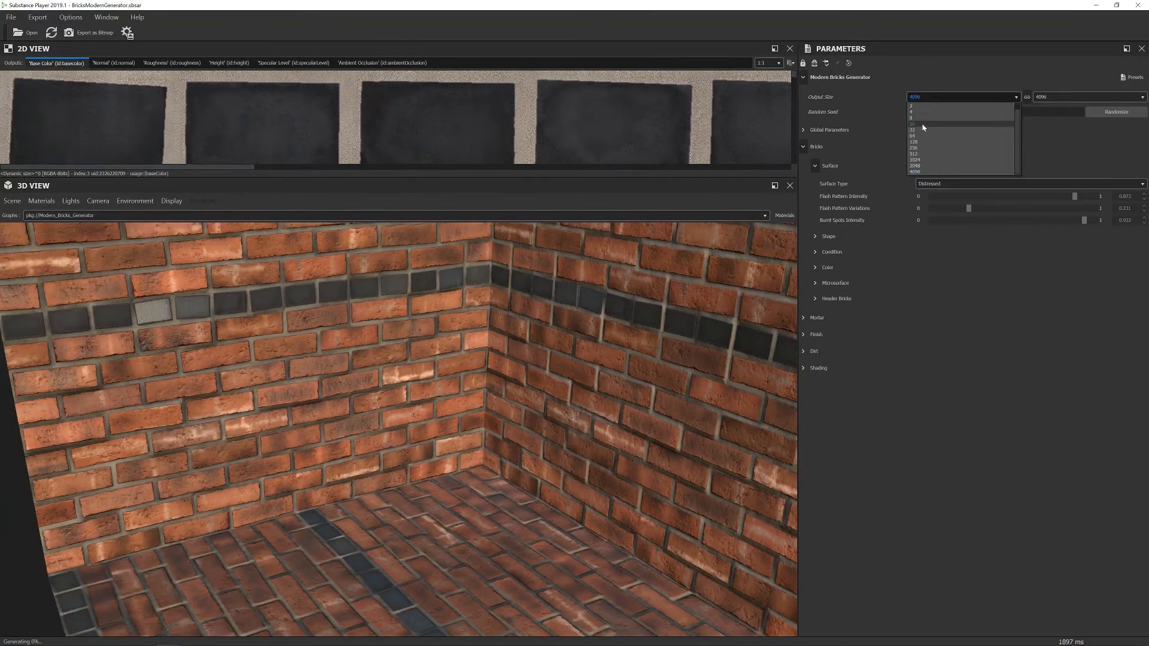
left_click(923, 158)
left_click(815, 166)
left_click(815, 181)
left_click_drag(961, 199, 1050, 199)
scroll(708, 277, "up", 5)
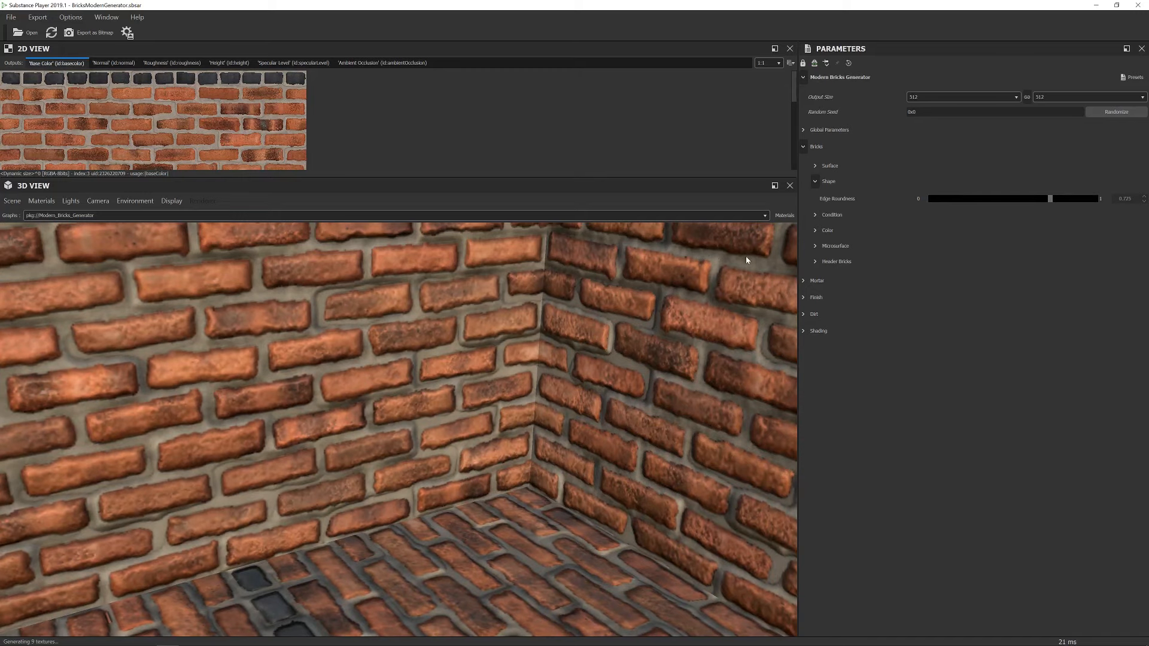
Lower the bricks' Edge Roundness to about 0.12.
left_click(828, 130)
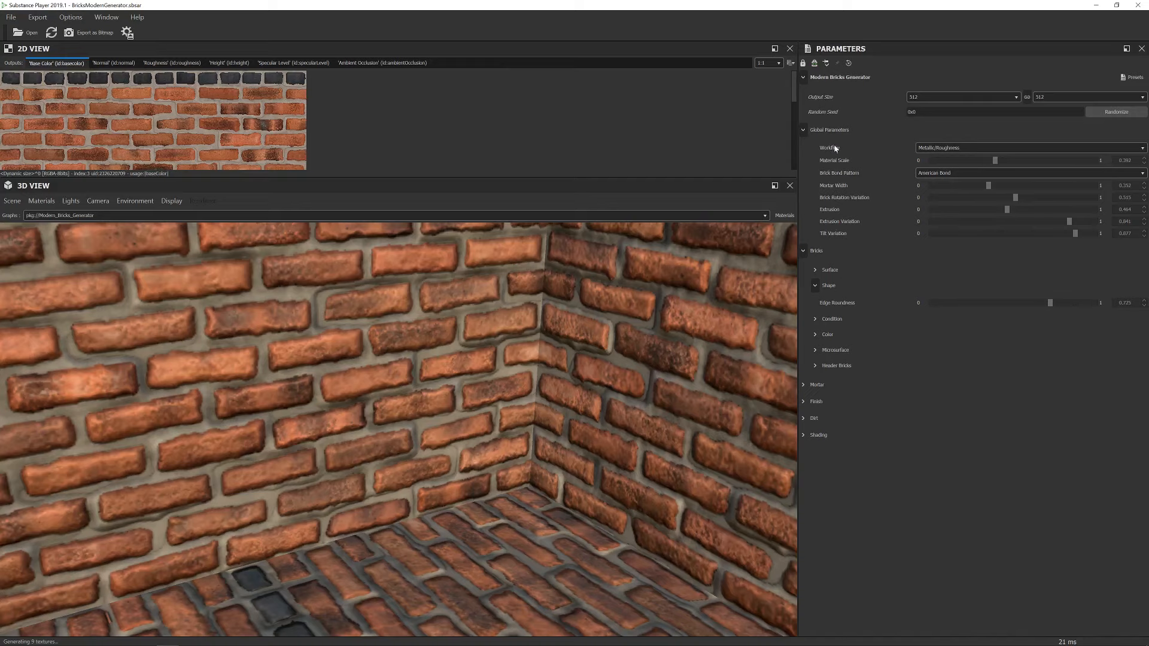
left_click(804, 130)
left_click_drag(1054, 197, 949, 203)
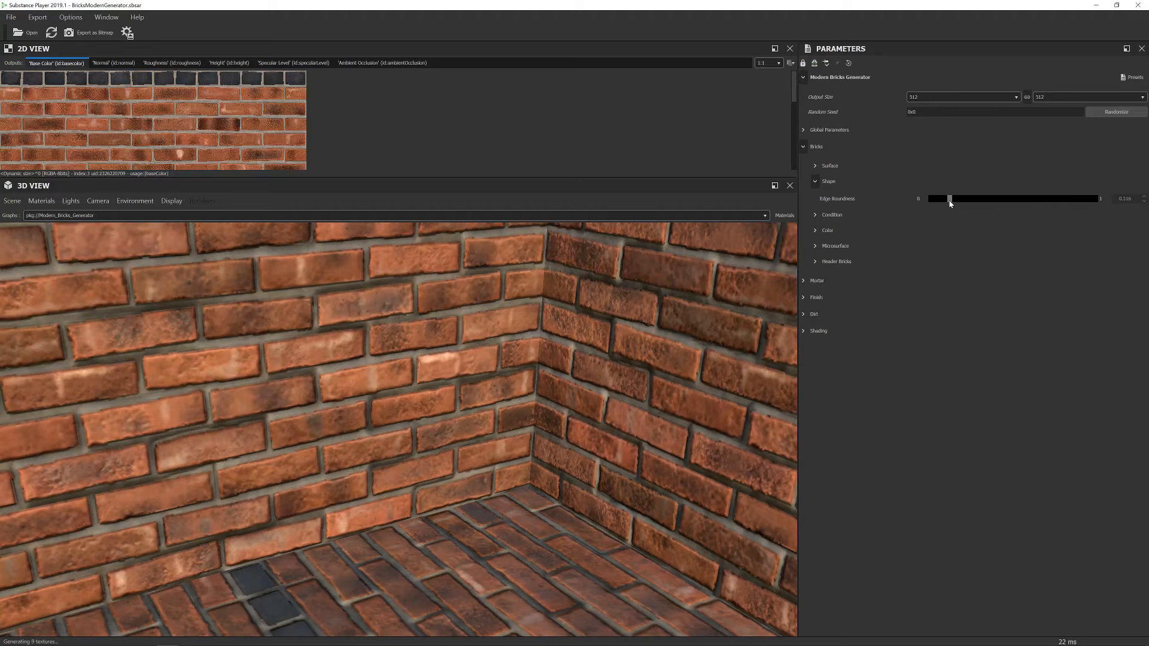
Try the Reclaimed option in the brick Condition settings, inspect the walls and floor, and turn it off again.
left_click(816, 216)
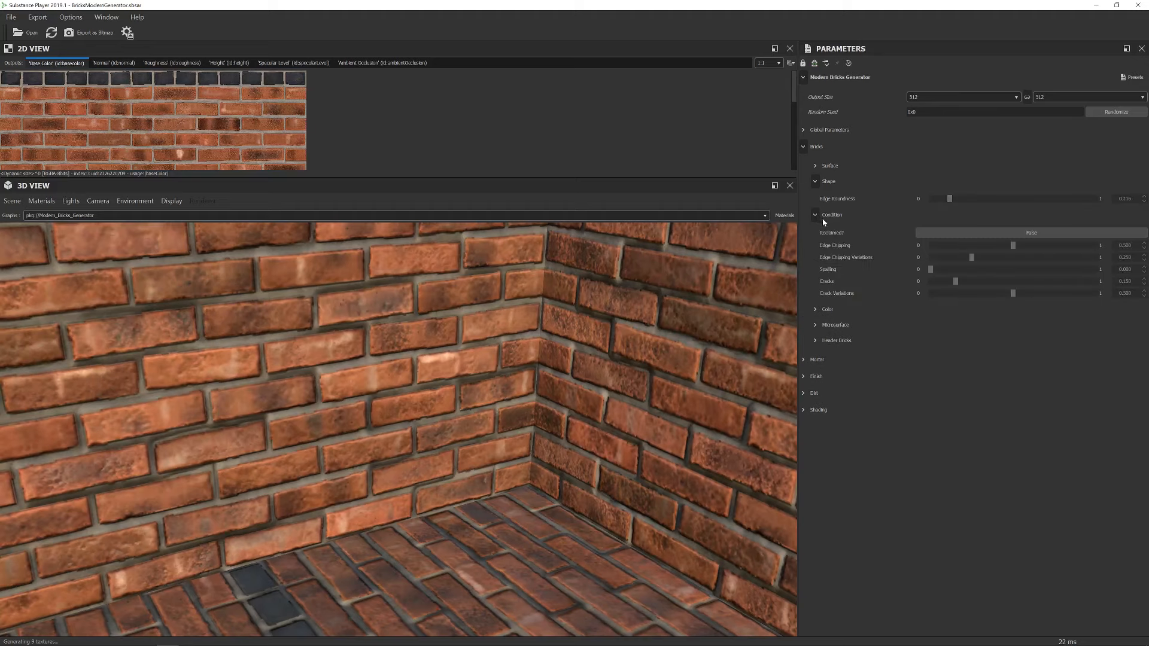
mouse_move(573, 396)
right_mouse_down()
mouse_move(574, 406)
mouse_move(570, 388)
right_mouse_up()
scroll(570, 388, "down", 5)
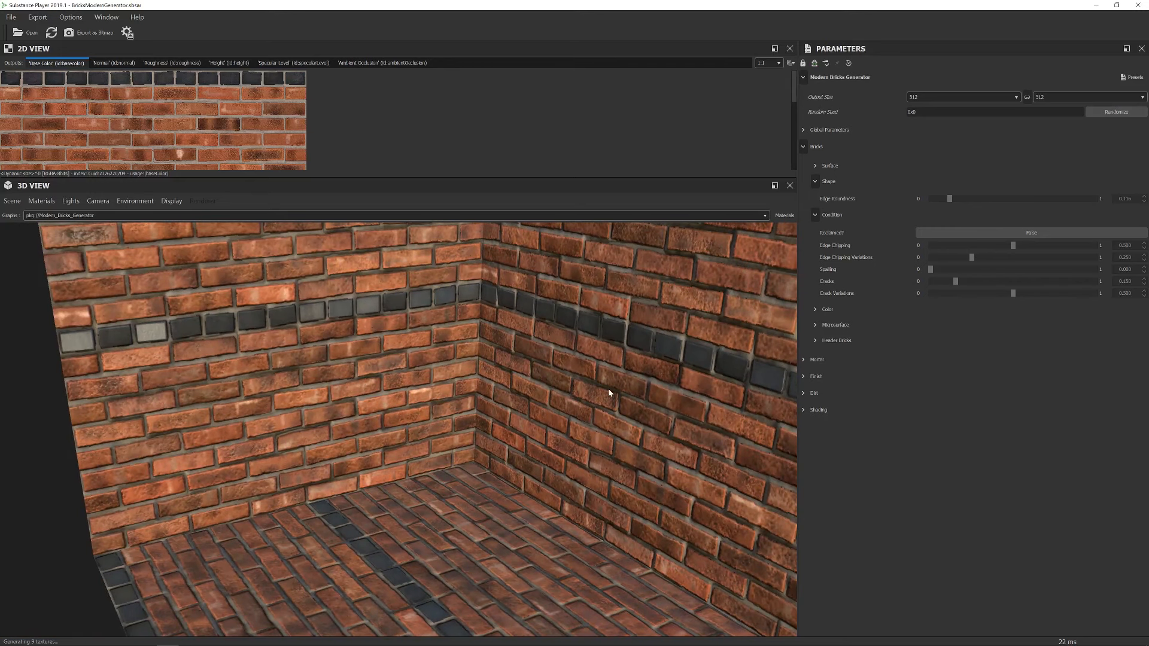
left_click(947, 236)
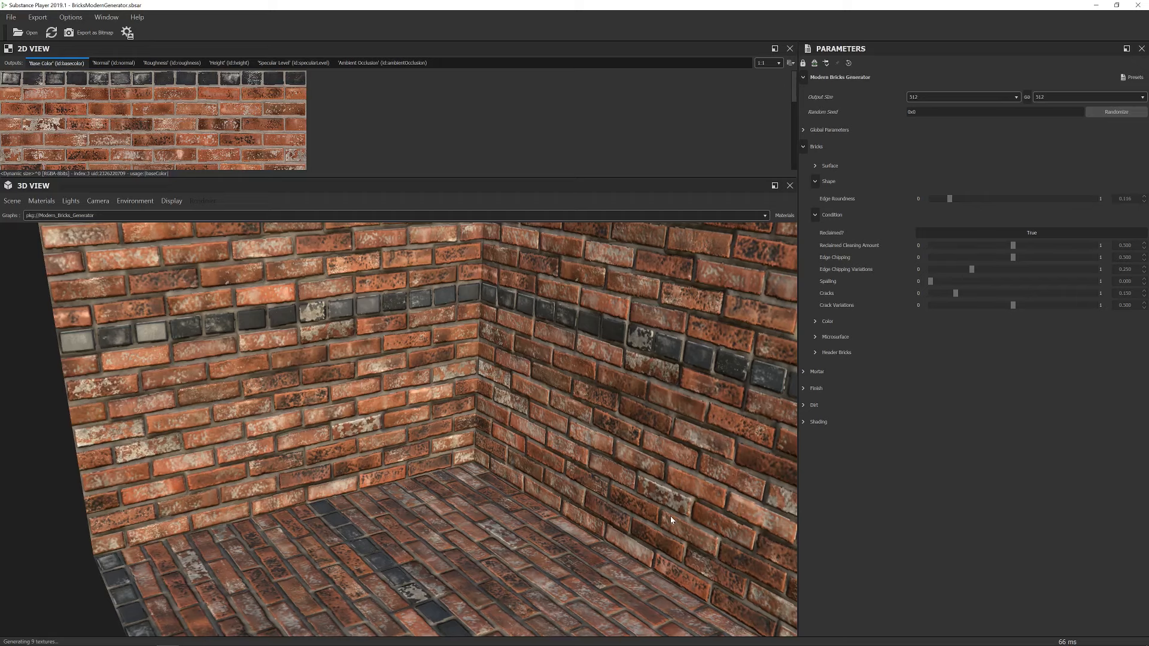
left_click(961, 233)
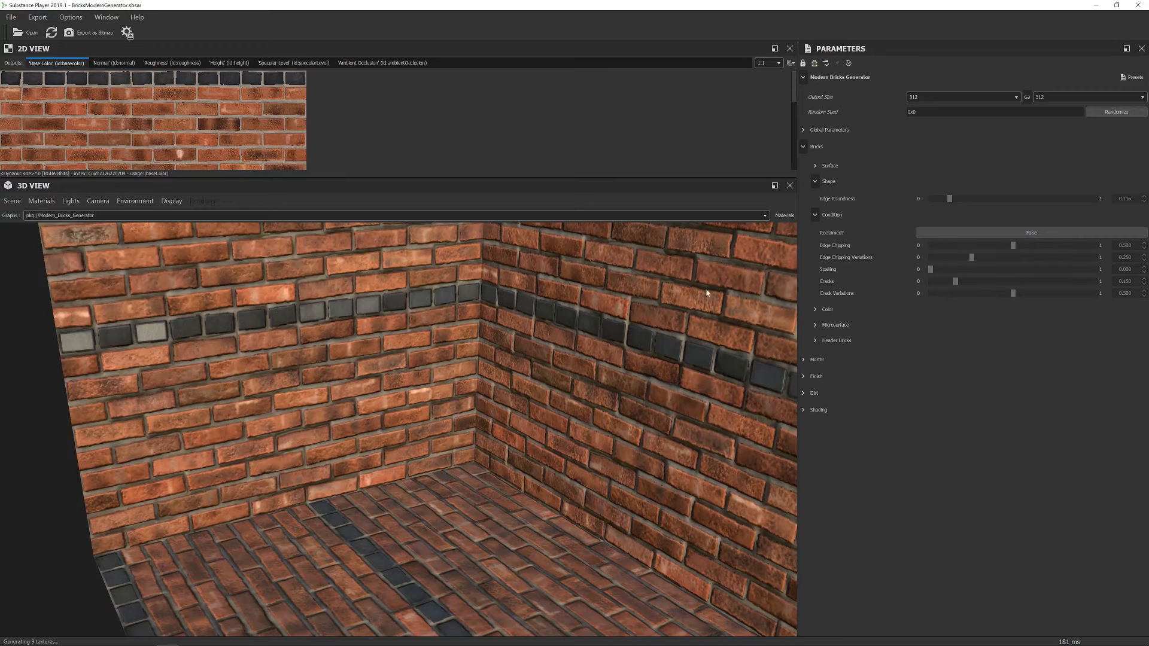
scroll(682, 330, "up", 5)
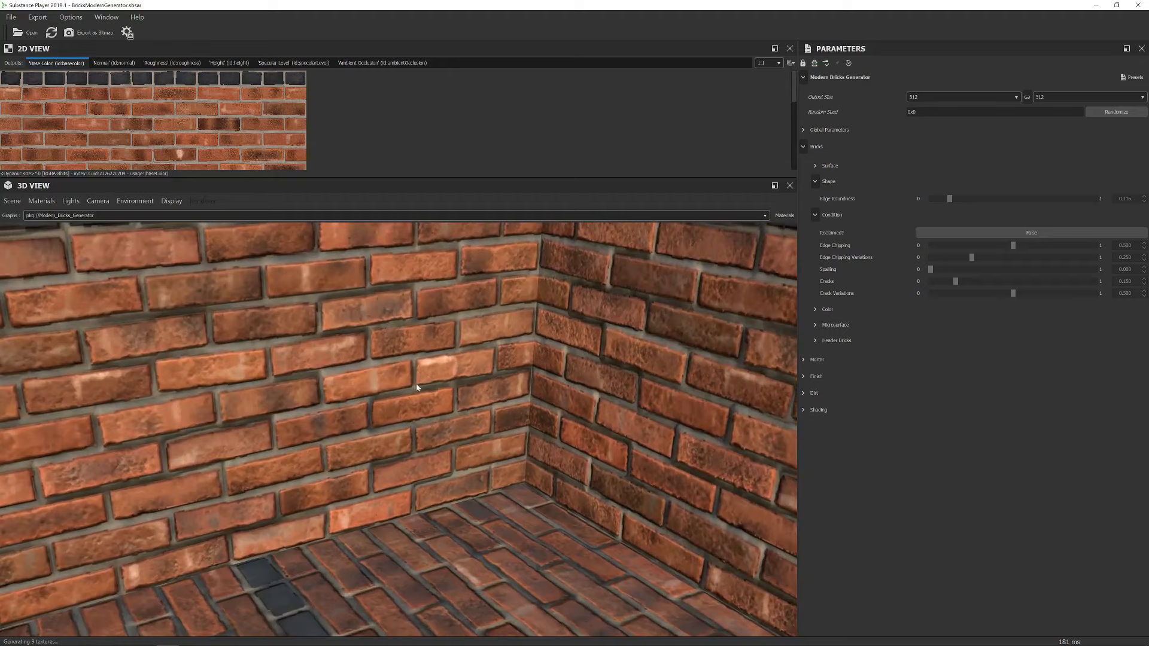
Raise the bricks' Edge Chipping to 1 and lower Edge Chipping Variations to 0.
left_click_drag(1015, 246, 1102, 247)
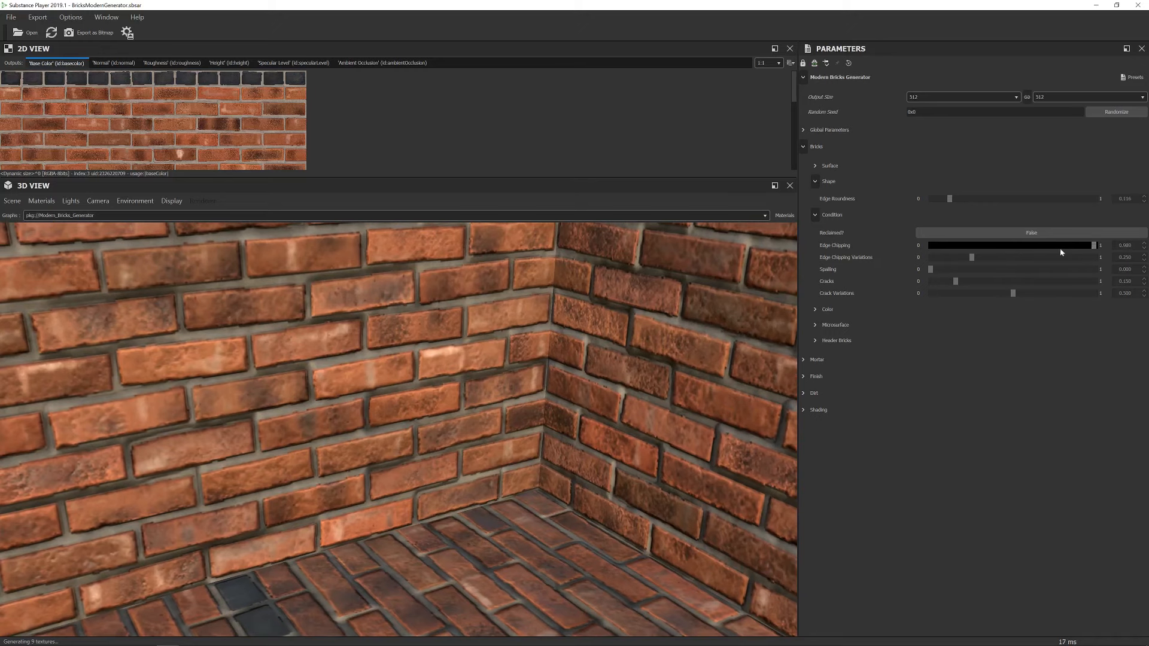
left_click_drag(1061, 251, 1101, 247)
left_click_drag(977, 260, 672, 313)
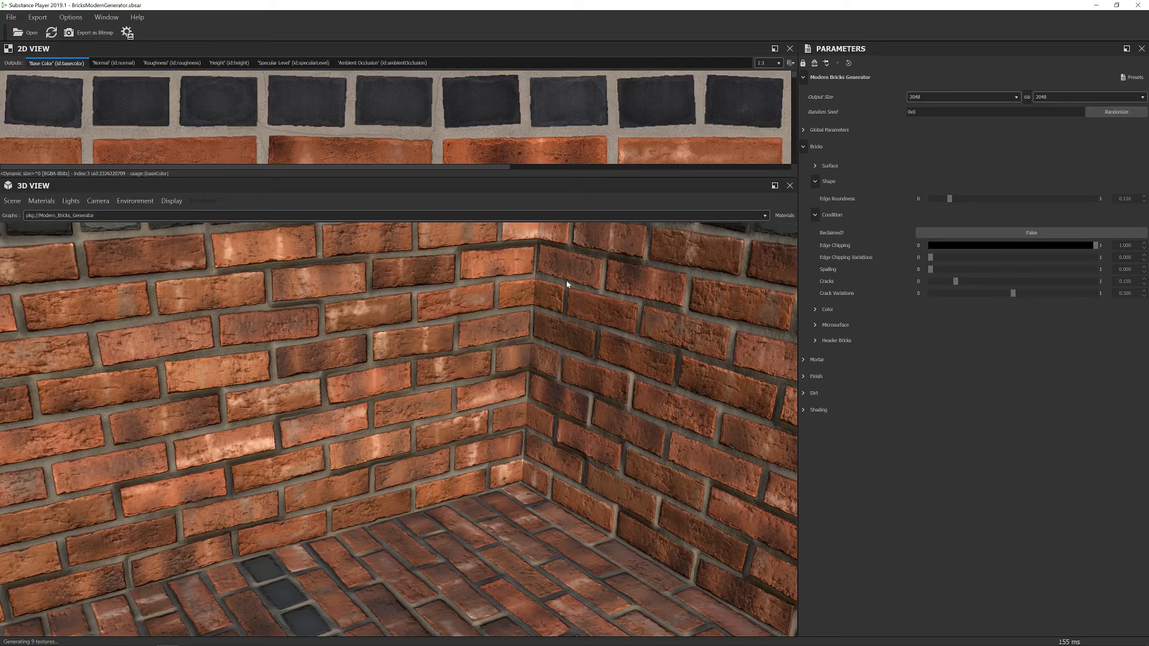
Set the output size to 1024 and raise the bricks' Edge Chipping Variations to about 0.66.
left_click(938, 98)
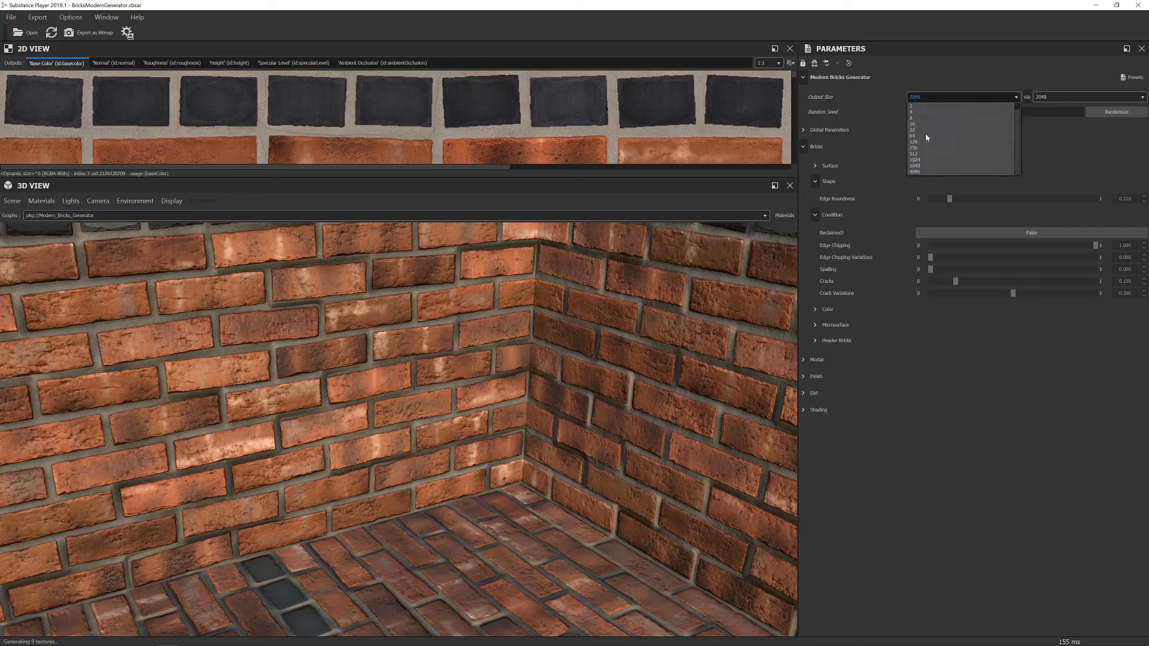
left_click(931, 160)
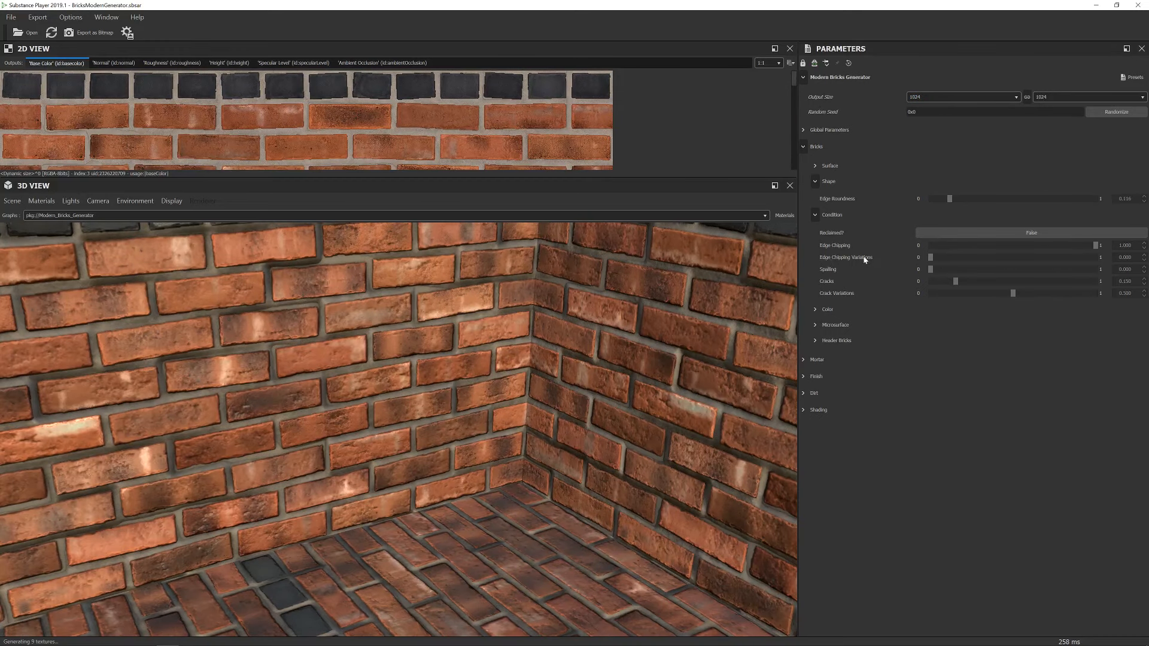
left_click_drag(931, 258, 1039, 258)
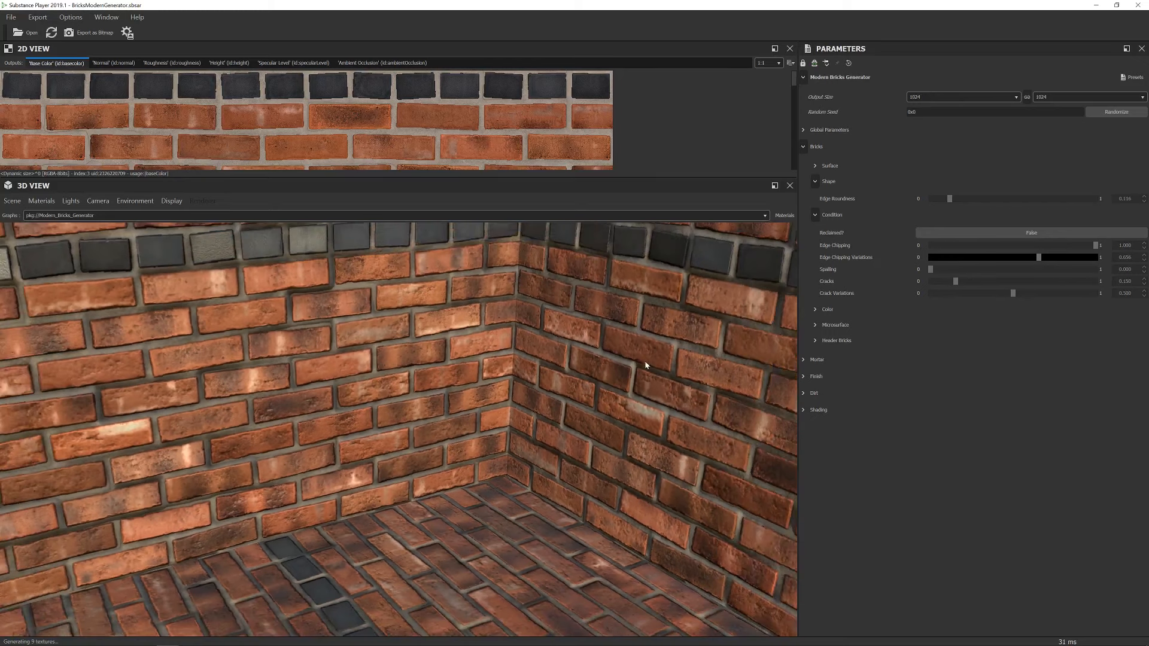
left_click_drag(645, 365, 562, 420)
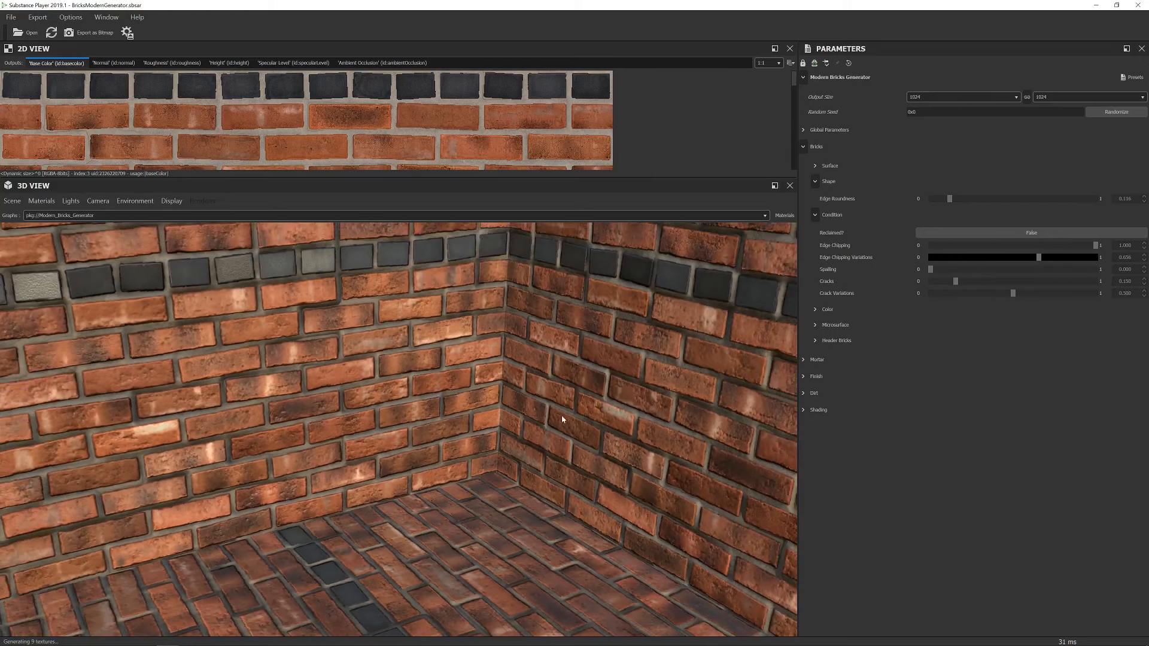
Lower the bricks' Edge Chipping Variations to about 0.2 and Edge Chipping to about 0.39.
left_click_drag(1039, 257, 964, 258)
left_click_drag(1099, 249, 996, 250)
Raise the bricks' Spalling to about 0.7 and inspect the walls up close.
left_click_drag(930, 270, 1046, 278)
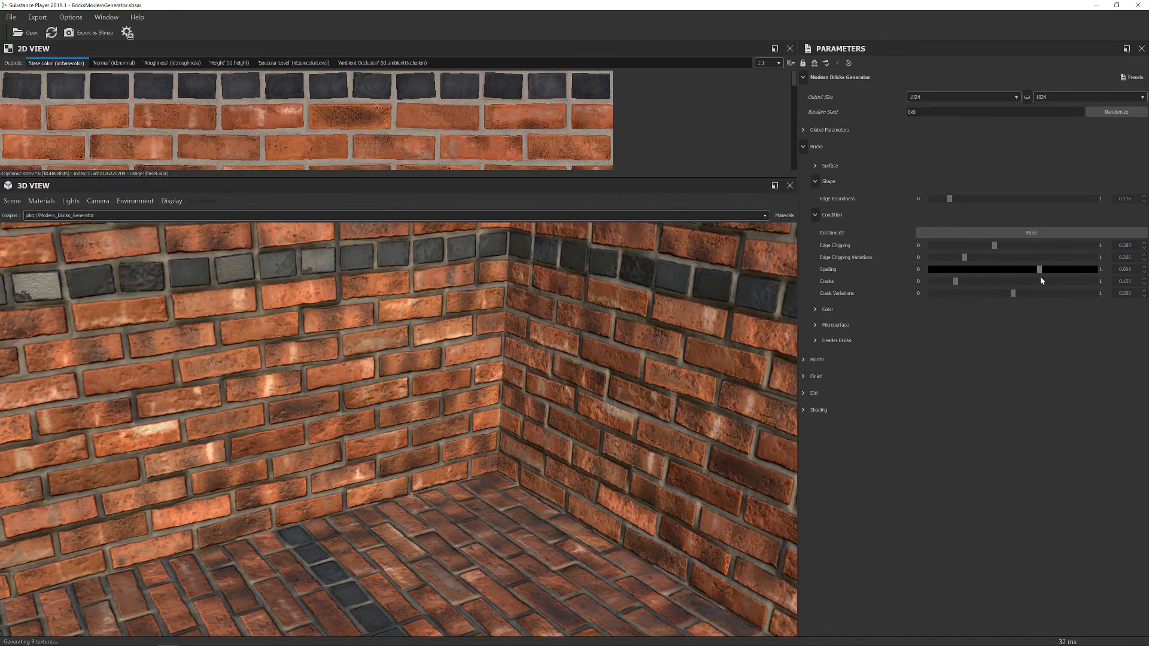
scroll(441, 358, "up", 2)
scroll(441, 358, "up", 1)
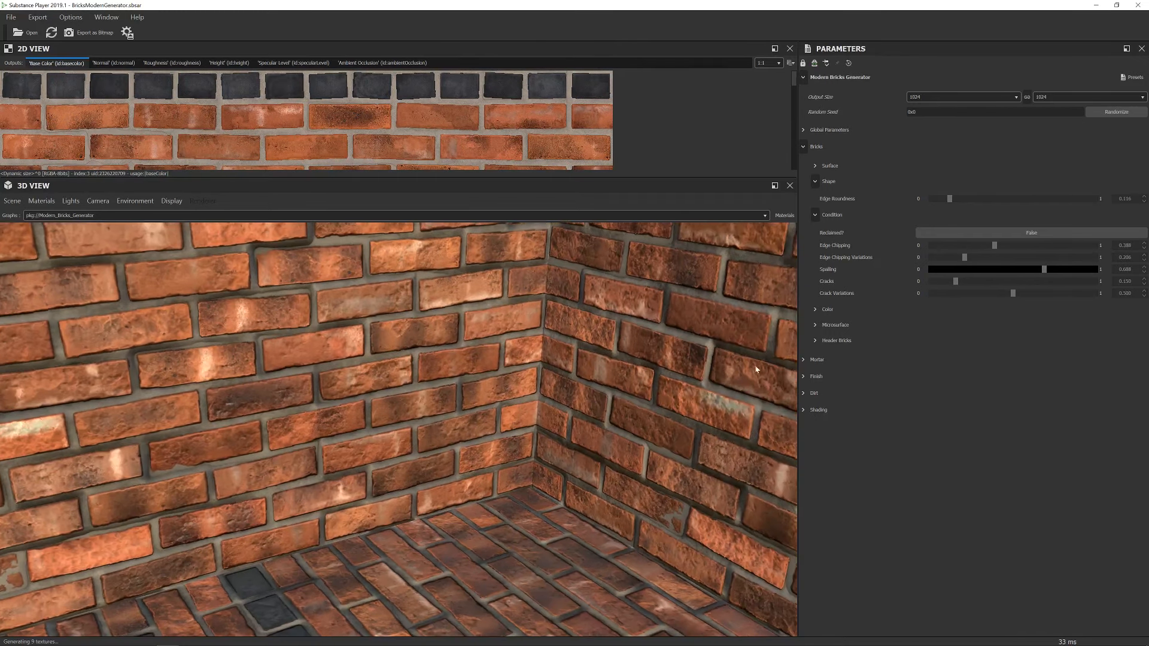
mouse_move(1049, 270)
left_mouse_down()
mouse_move(958, 278)
mouse_move(1044, 279)
left_mouse_up()
Set the bricks' Cracks to about 0.45 and Crack Variations to about 0.18, and collapse the Condition and Shape settings.
left_click_drag(955, 281, 943, 307)
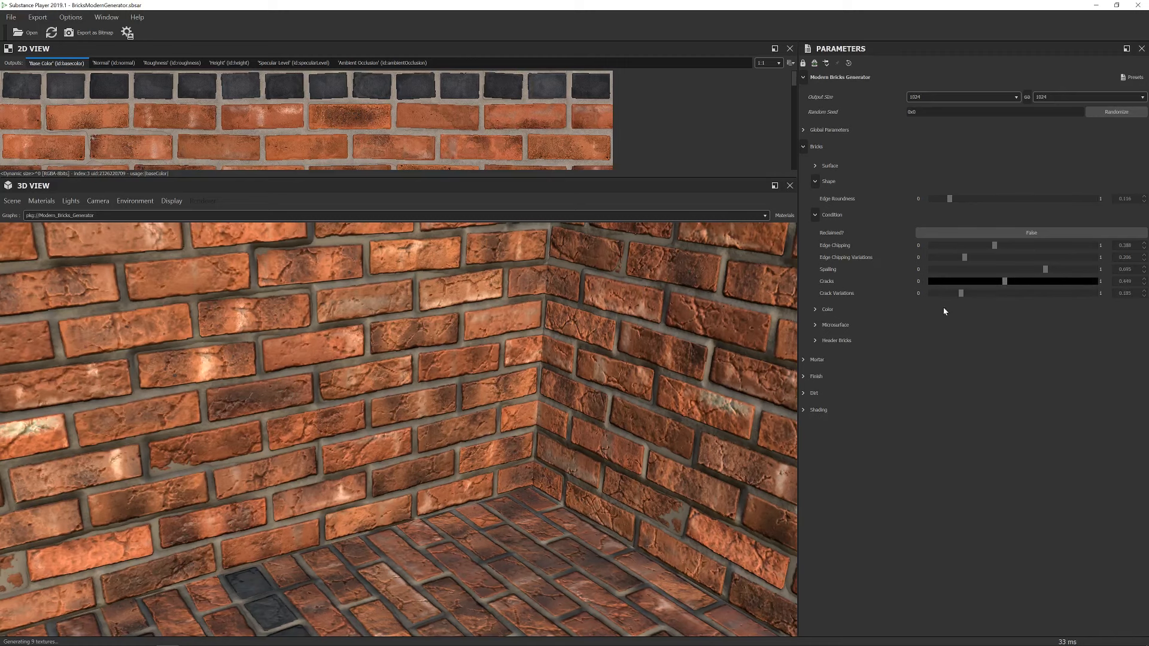
left_click(816, 215)
left_click(815, 181)
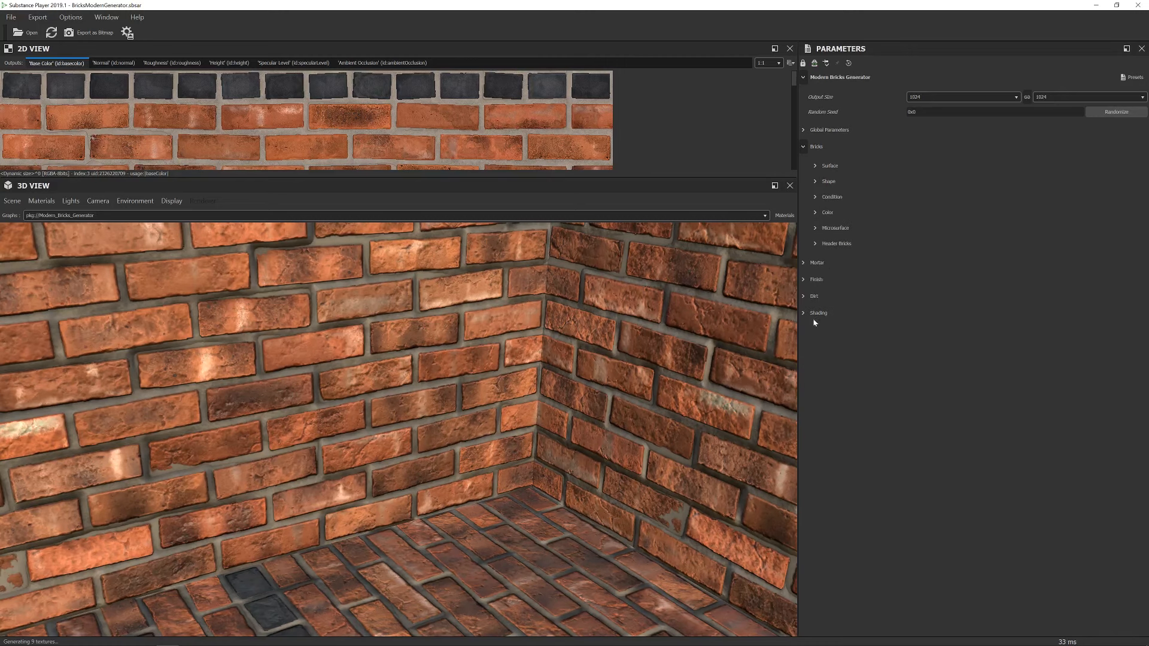
Try the color gradient in the bricks' Color settings, inspect the walls, and turn it off again.
left_click(814, 213)
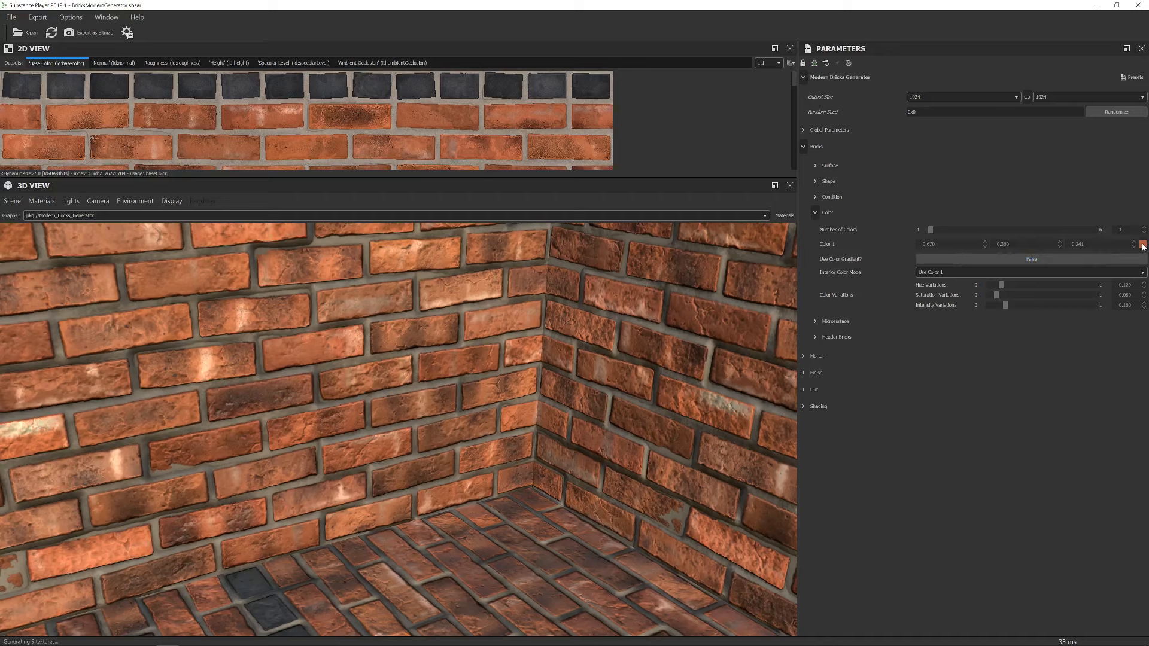
left_click(985, 257)
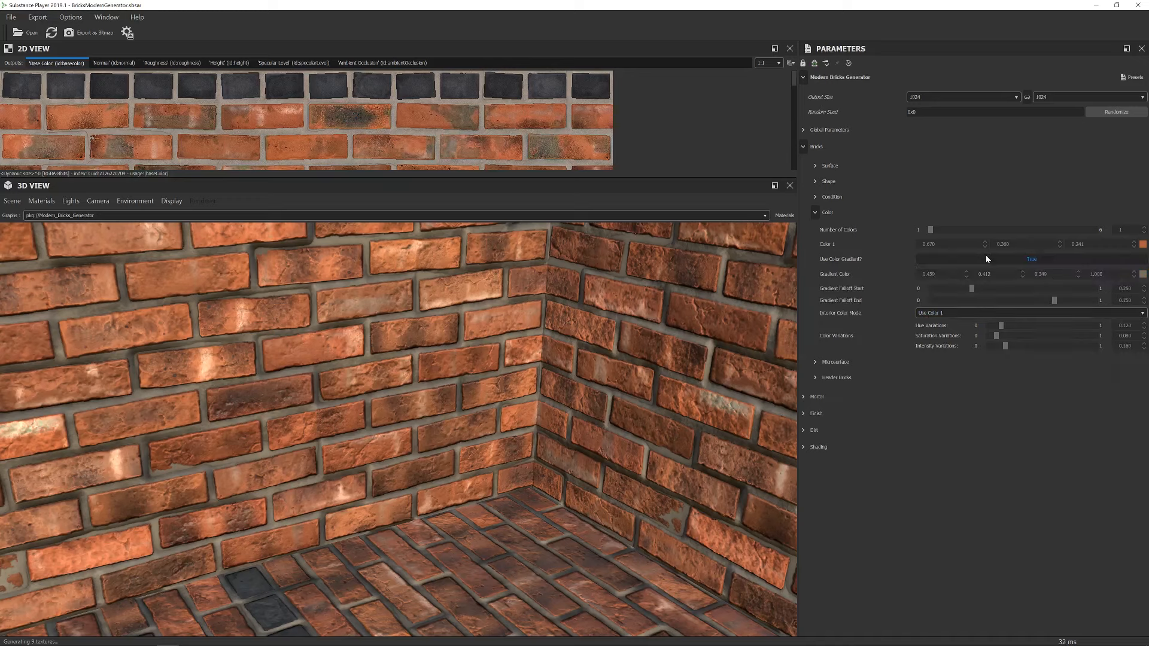
left_click_drag(397, 345, 614, 302)
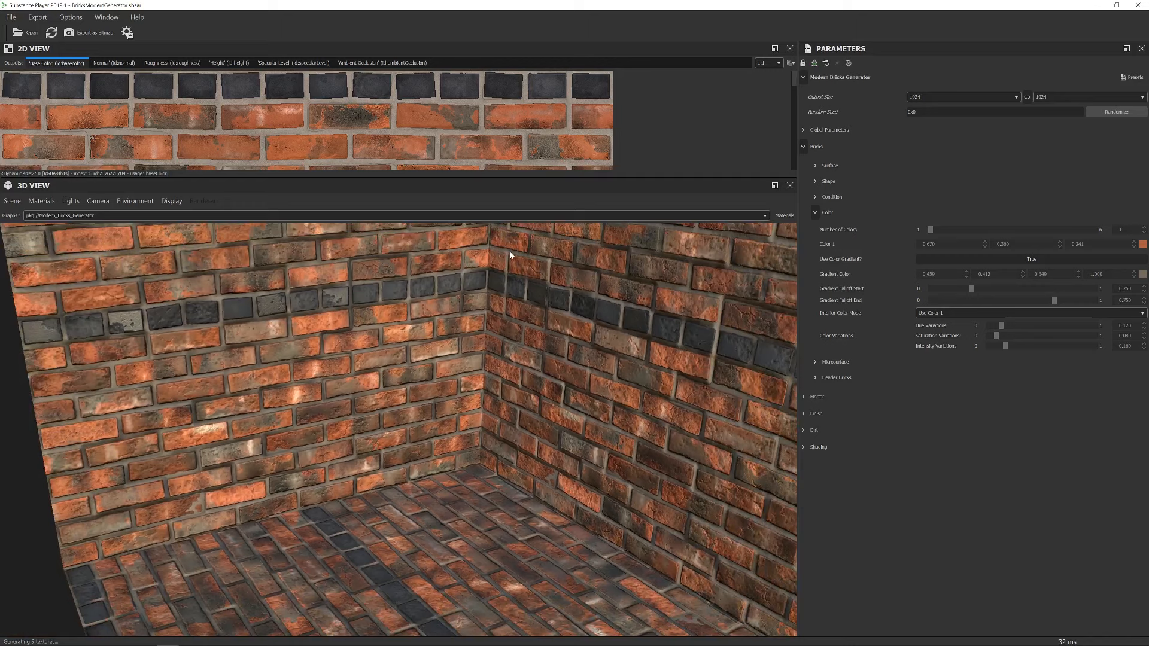
left_click(952, 310)
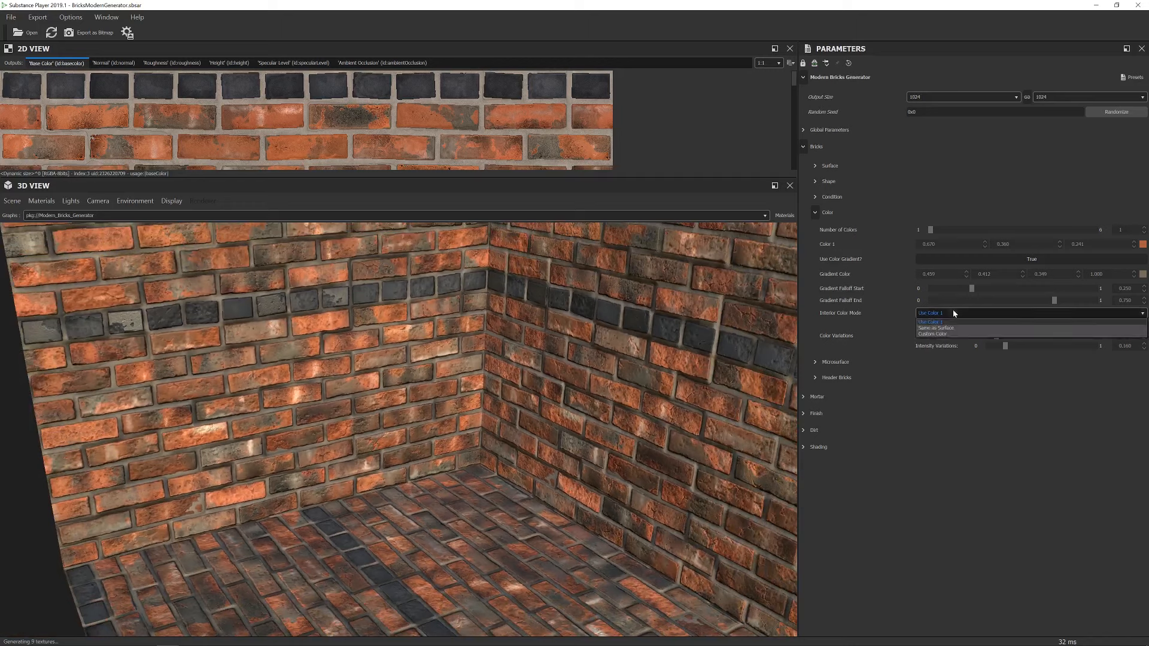
left_click(1010, 258)
left_click(815, 212)
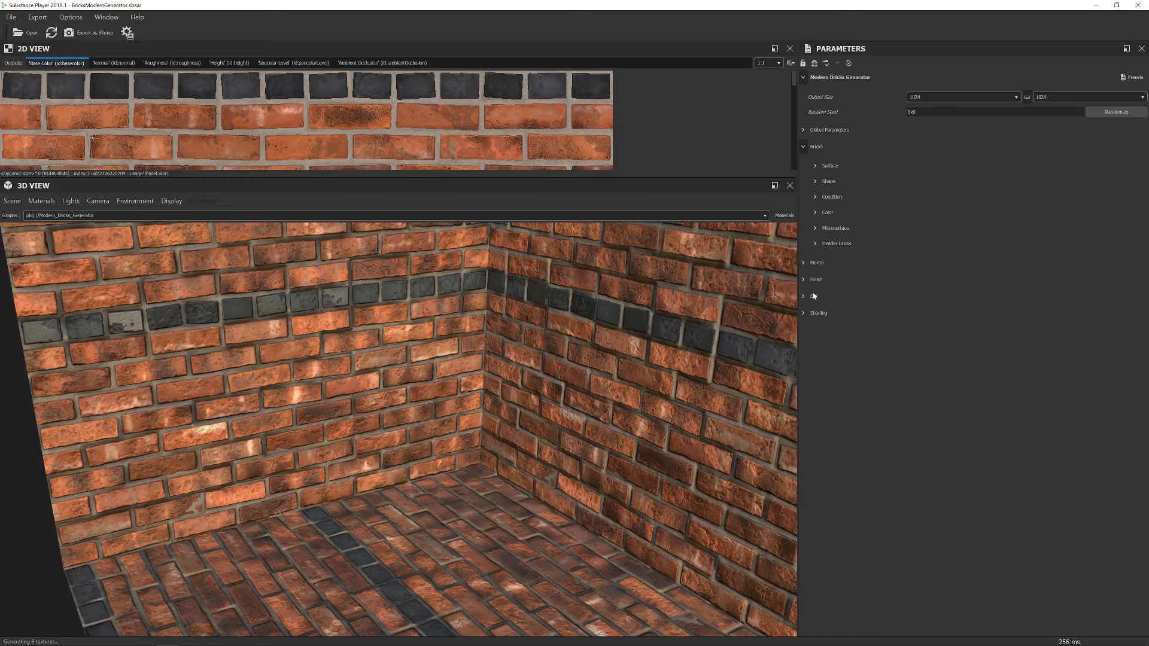
Try Same as Surface as the bricks' Interior Color Mode, and switch it to Custom Color.
left_click(815, 212)
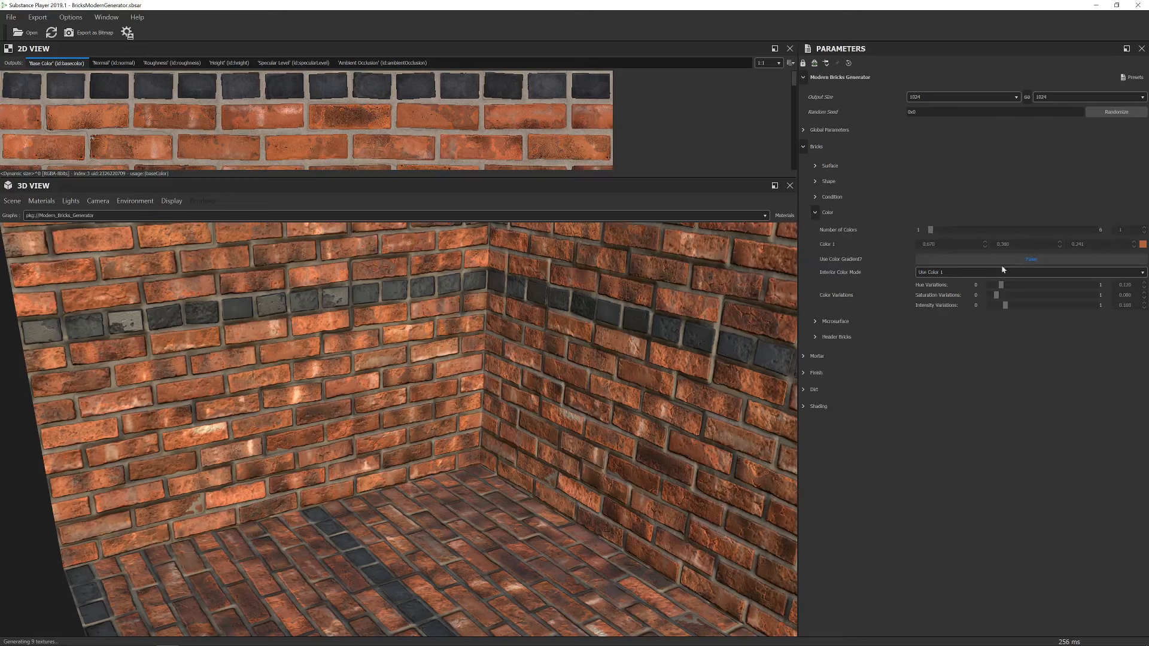
left_click(938, 274)
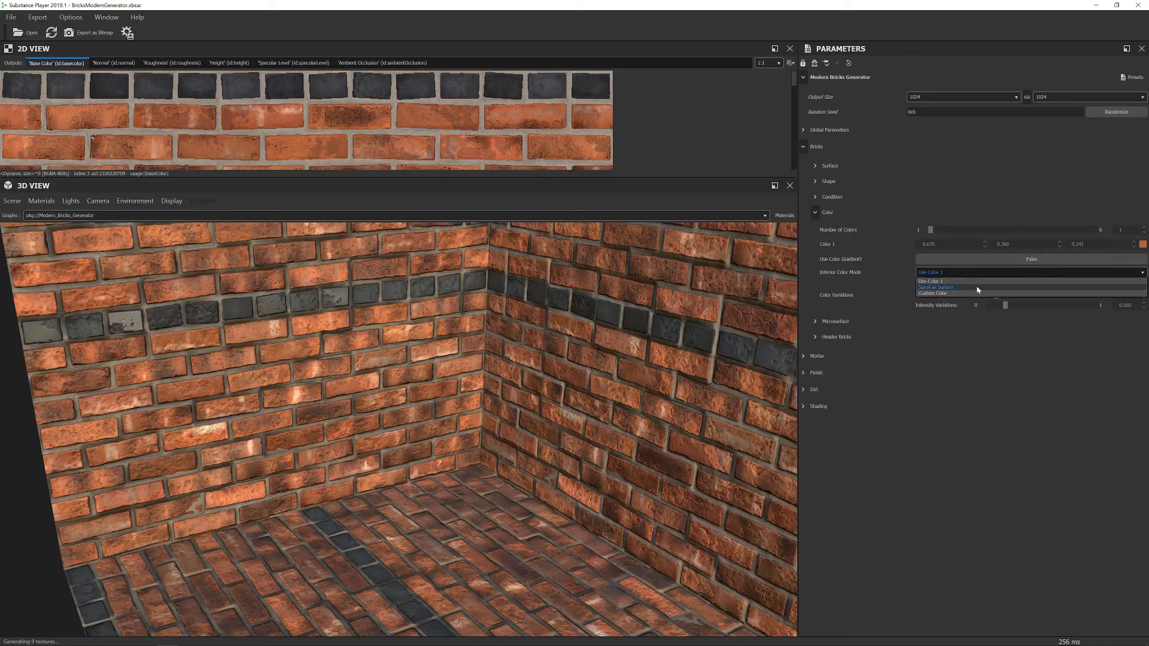
left_click(961, 286)
left_click(947, 274)
left_click(945, 296)
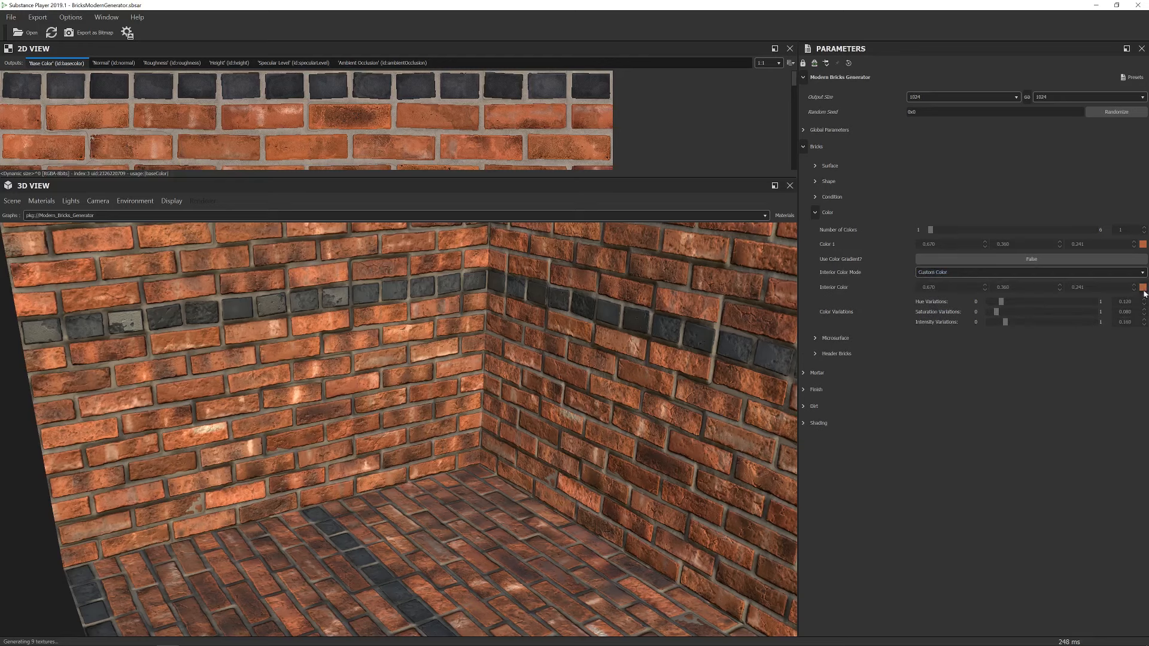
Set the bricks' custom Interior Color to a dark brown, about RGB 78, 48, 36, and collapse the Color settings.
left_click(1143, 287)
left_click(605, 388)
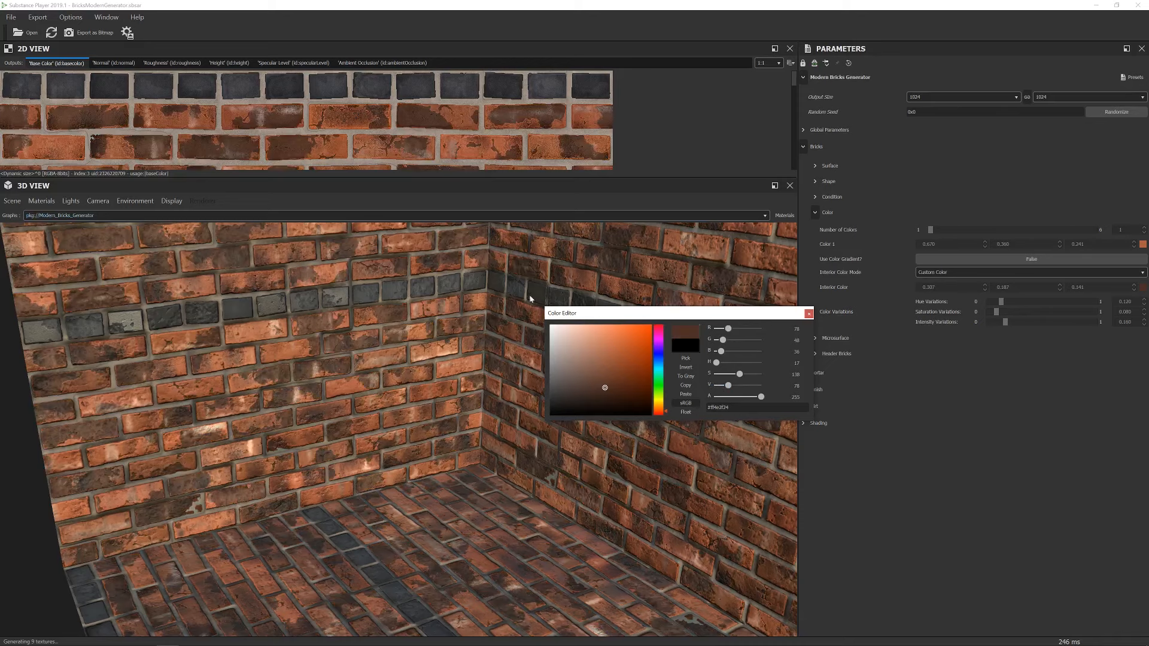
left_click(911, 408)
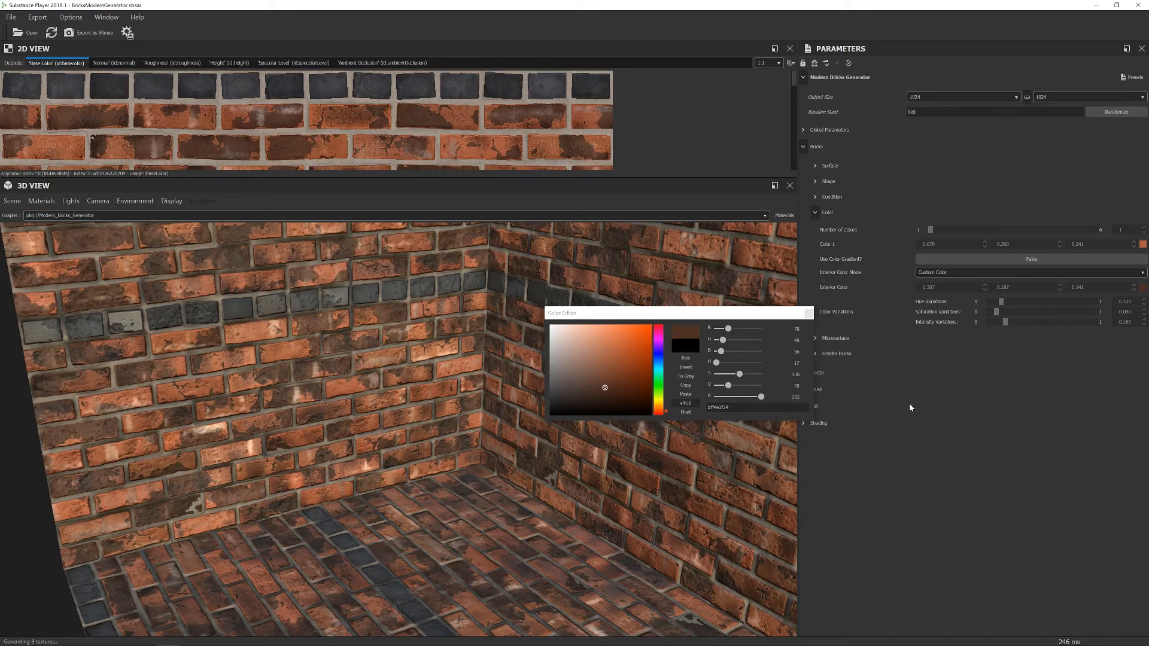
left_click(808, 313)
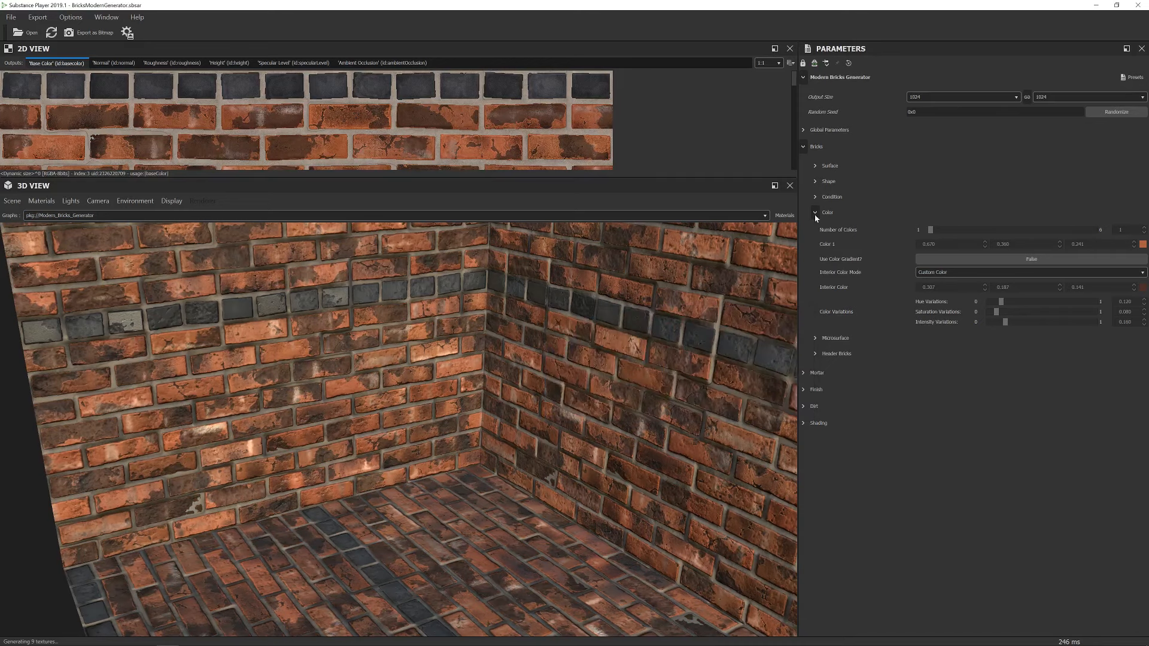
left_click(814, 213)
Try a brick Microsurface Roughness of 0 on the lit wall, and set it to about 0.61.
left_click(815, 228)
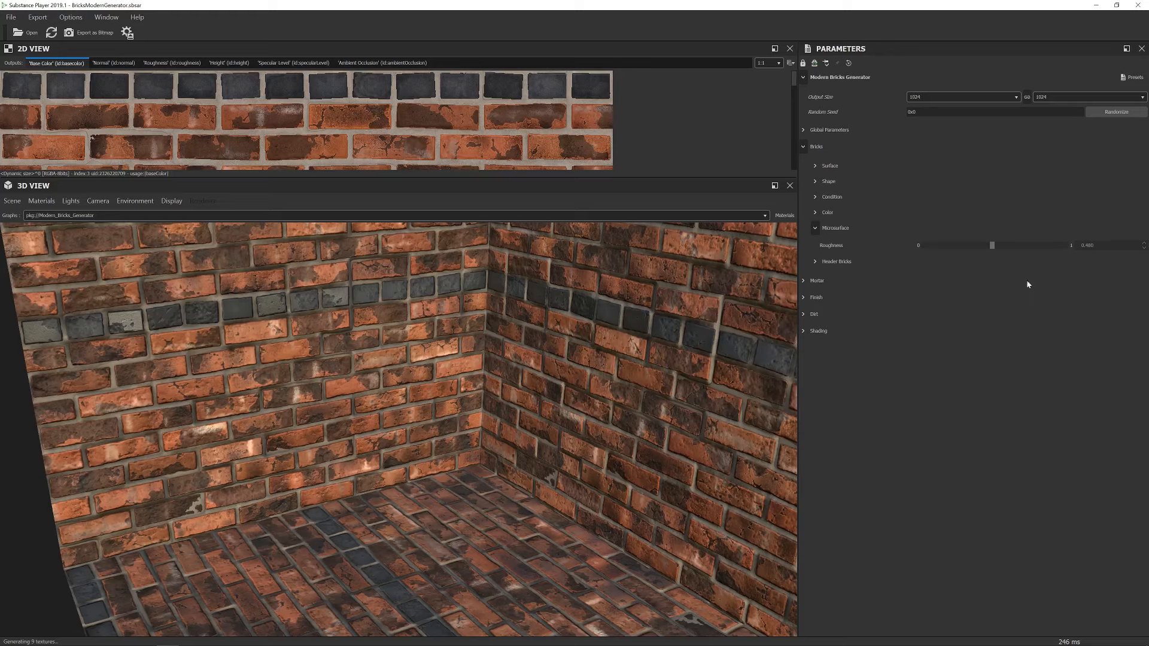
left_click_drag(607, 332, 918, 245)
left_click_drag(672, 397, 602, 361)
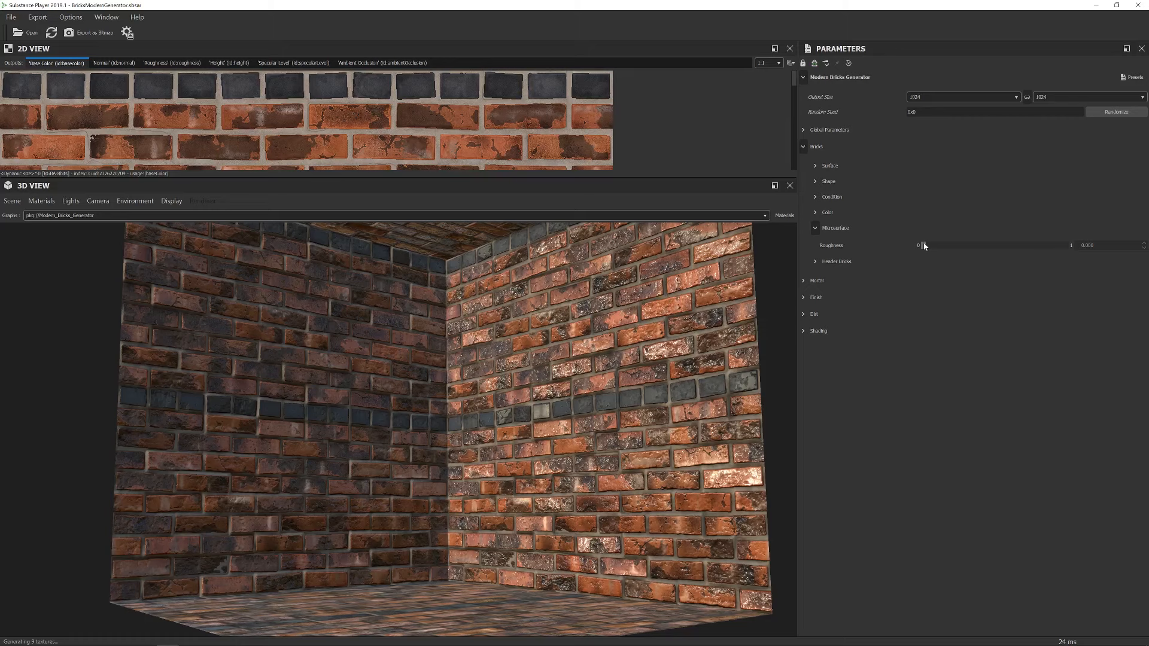
left_click_drag(924, 246, 1009, 245)
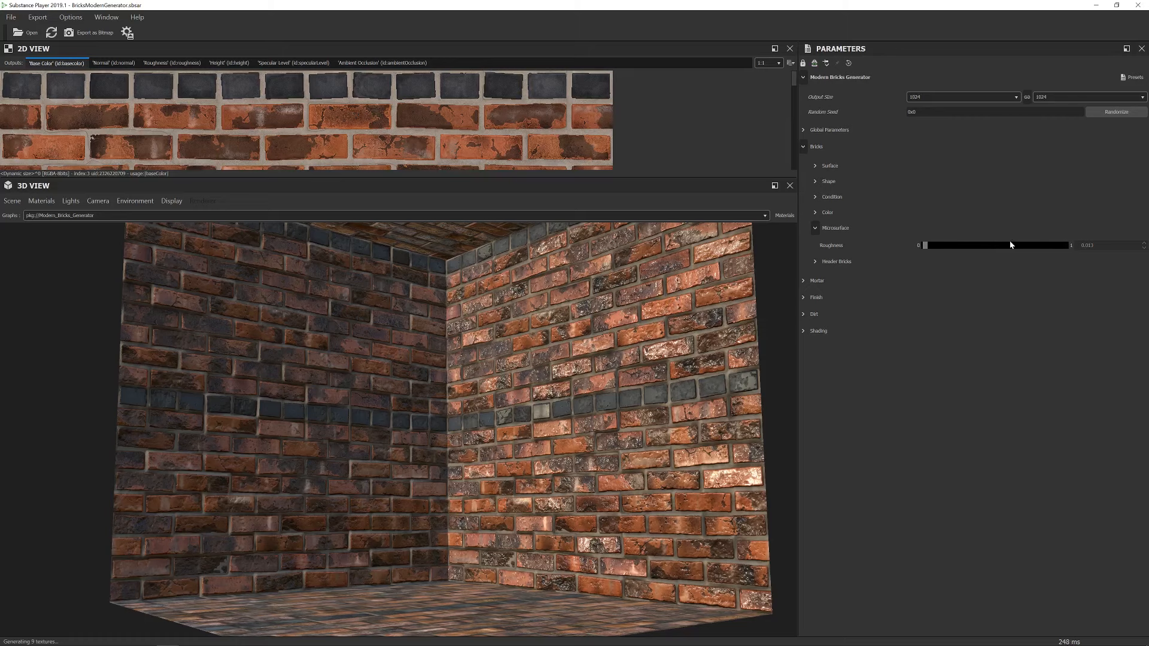
Turn off the secondary bricks for headers in the Header Bricks settings and turn them back on.
left_click(815, 262)
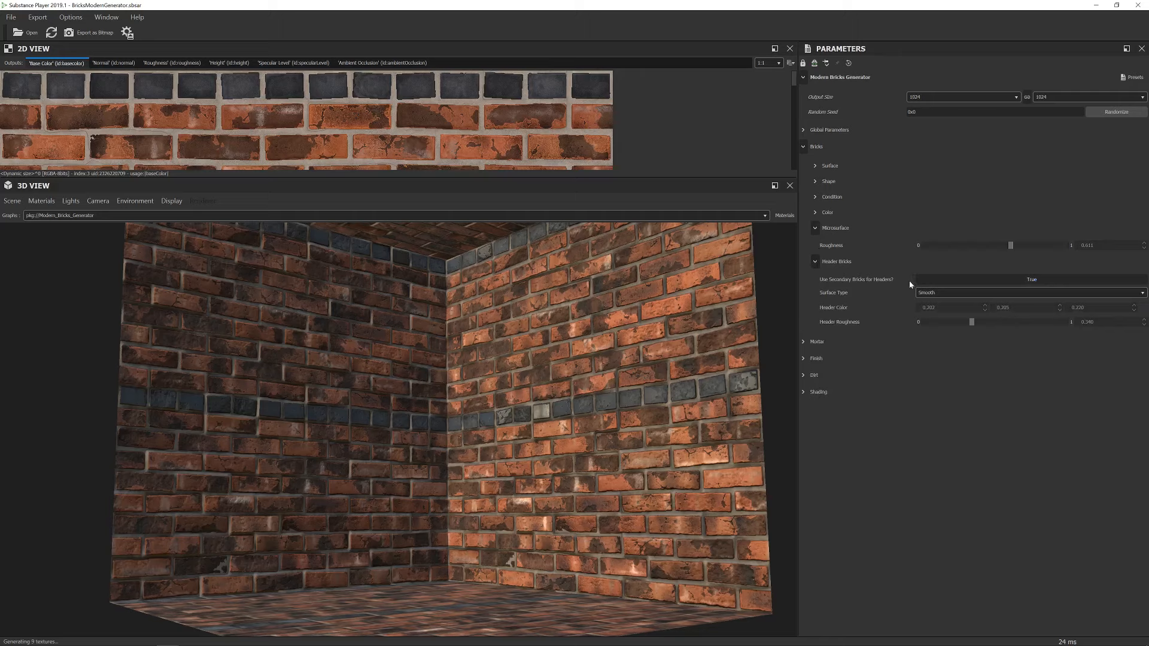
left_click(945, 282)
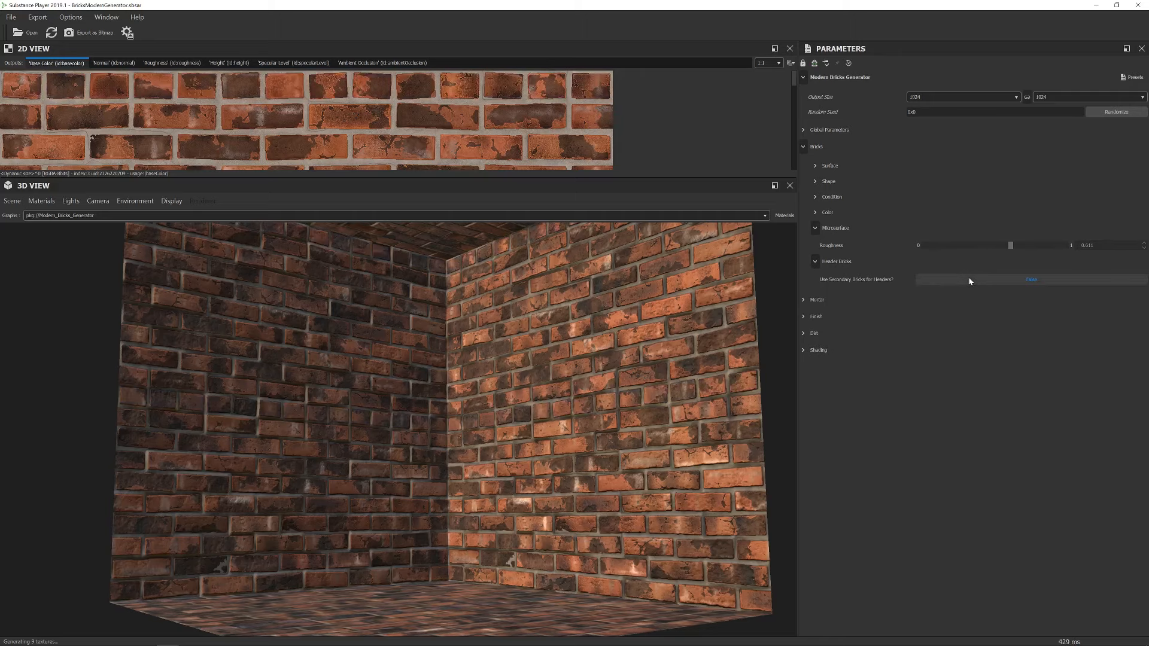
left_click(968, 279)
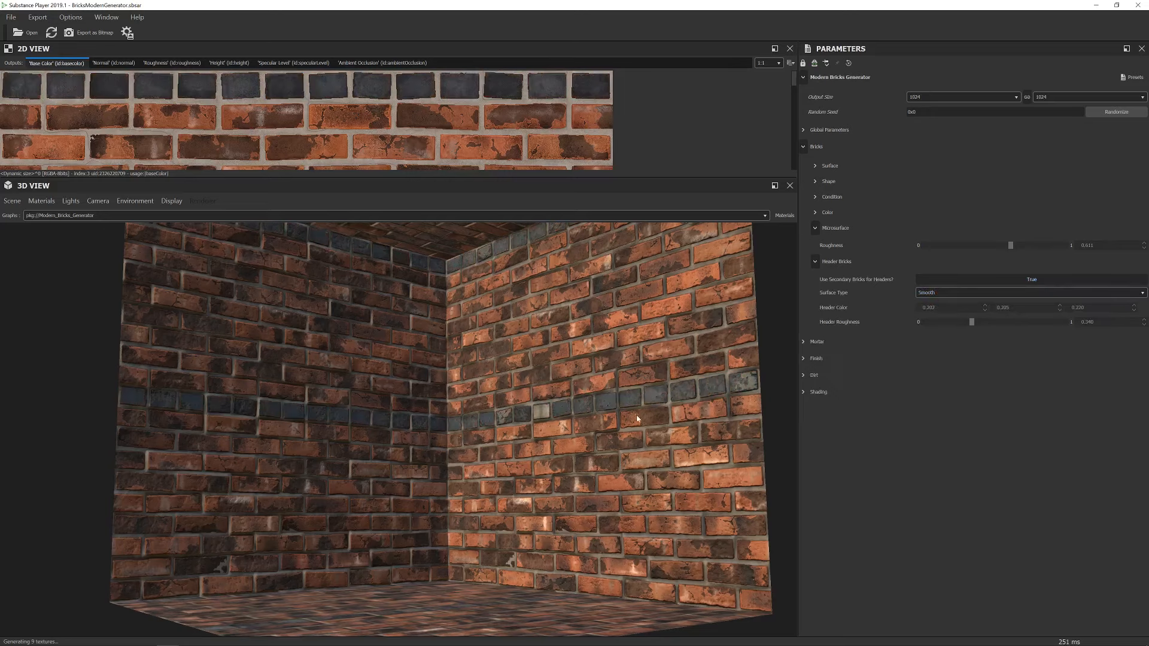
Set the header bricks' Surface Type to Scored and darken the Header Color to about RGB 45, 46, 50.
left_click(951, 293)
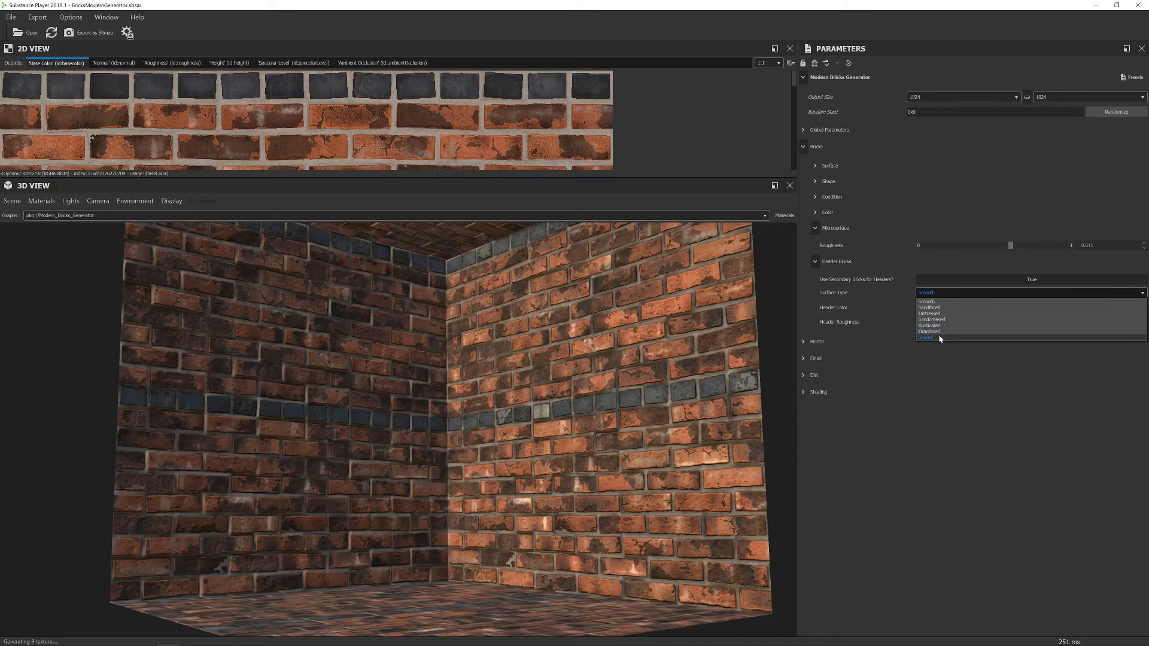
left_click(939, 337)
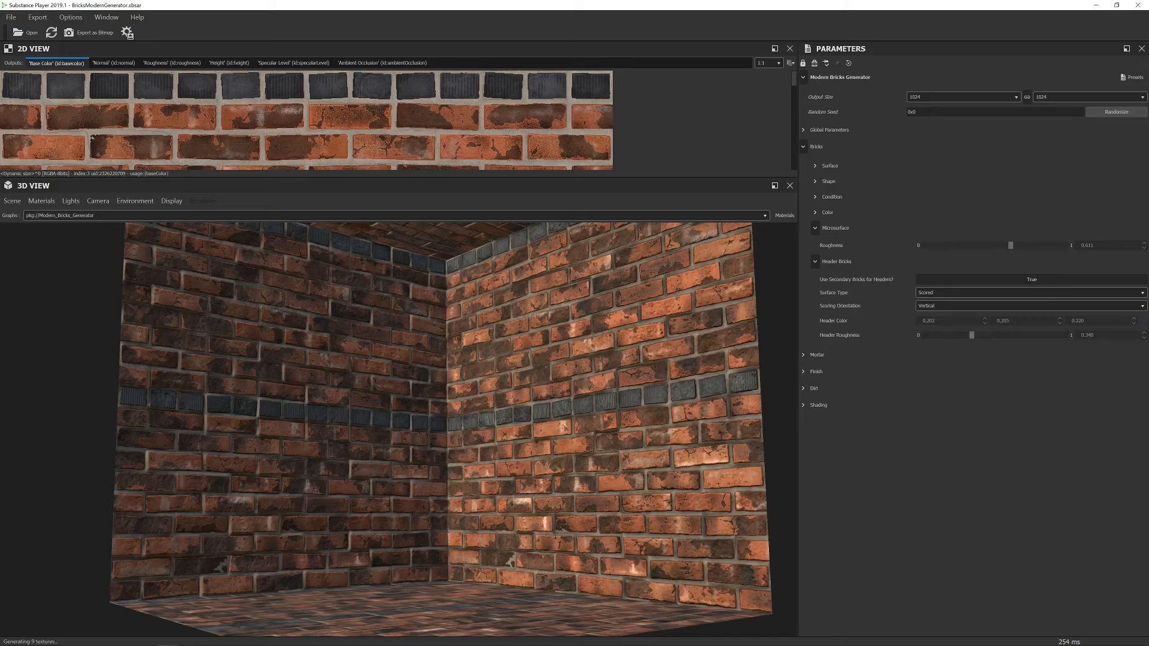
left_click(1141, 322)
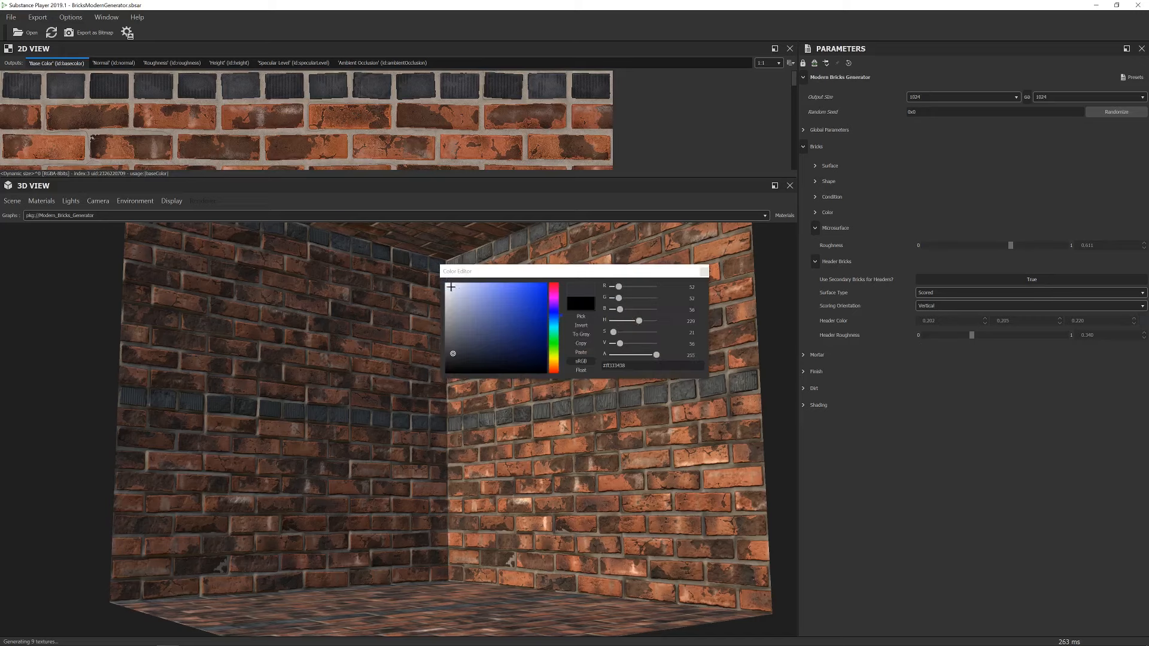
left_click(450, 297)
left_click_drag(455, 306, 455, 323)
left_click_drag(625, 400, 622, 446)
left_click(454, 356)
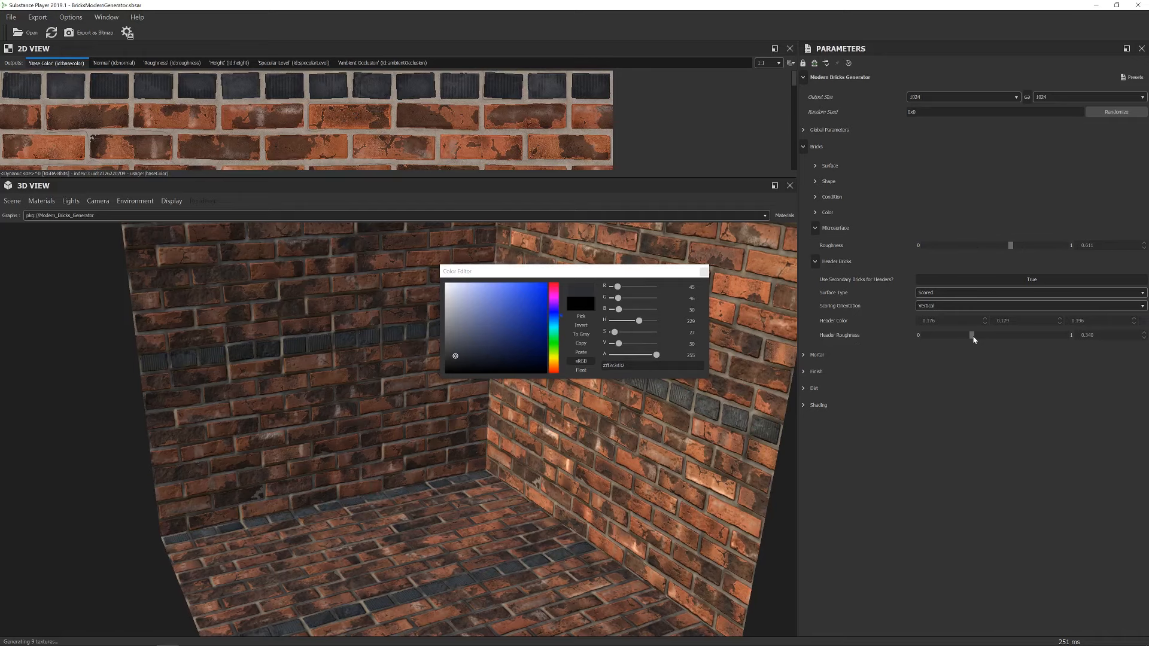
Try a low Header Roughness of about 0.06, inspect the header row, and raise it to about 0.55.
left_click_drag(972, 336, 933, 346)
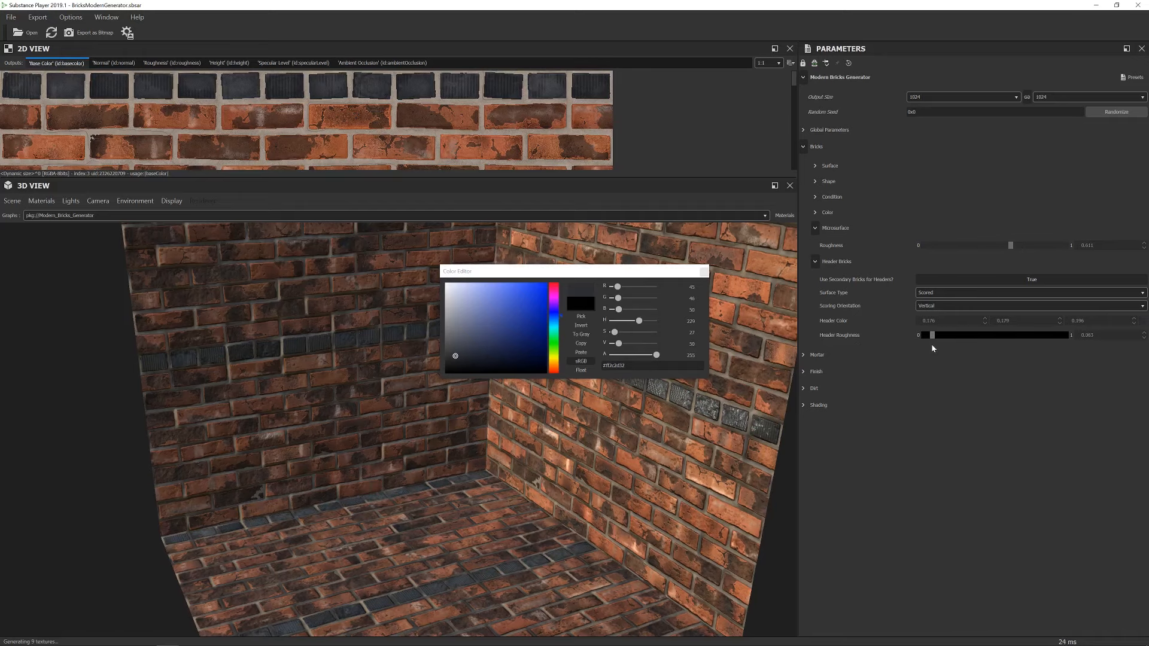
left_click_drag(780, 456, 689, 436)
left_click(1000, 336)
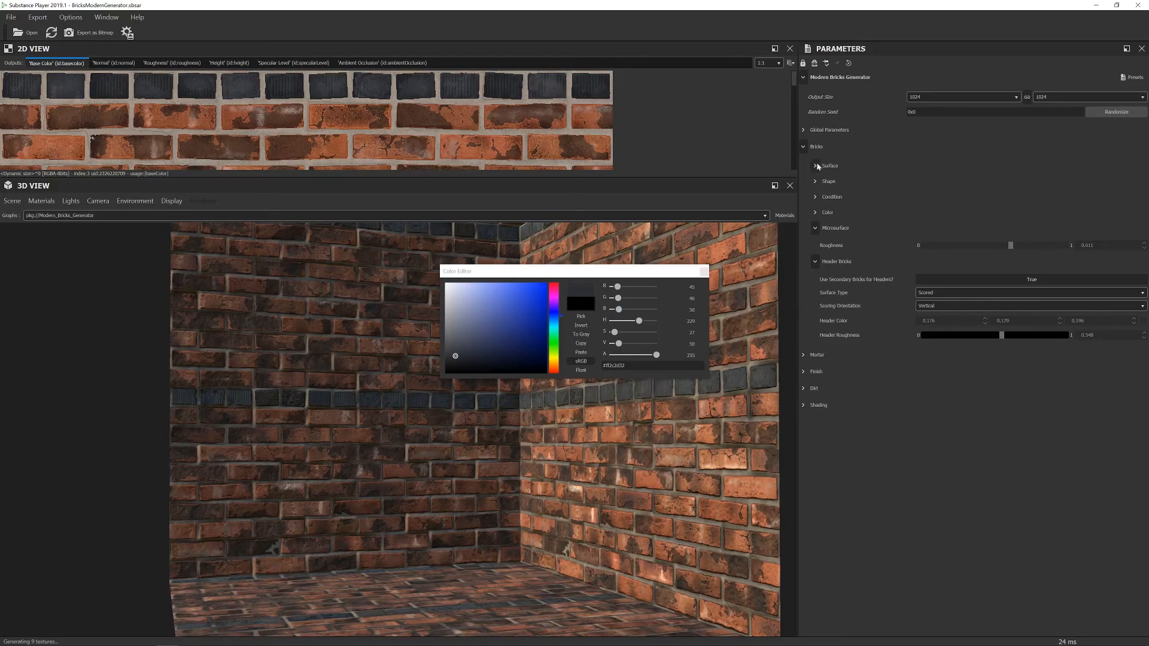
Collapse the Bricks settings and examine the Mortar Flatness and Microsurface Roughness parameters of the mortar.
left_click(804, 147)
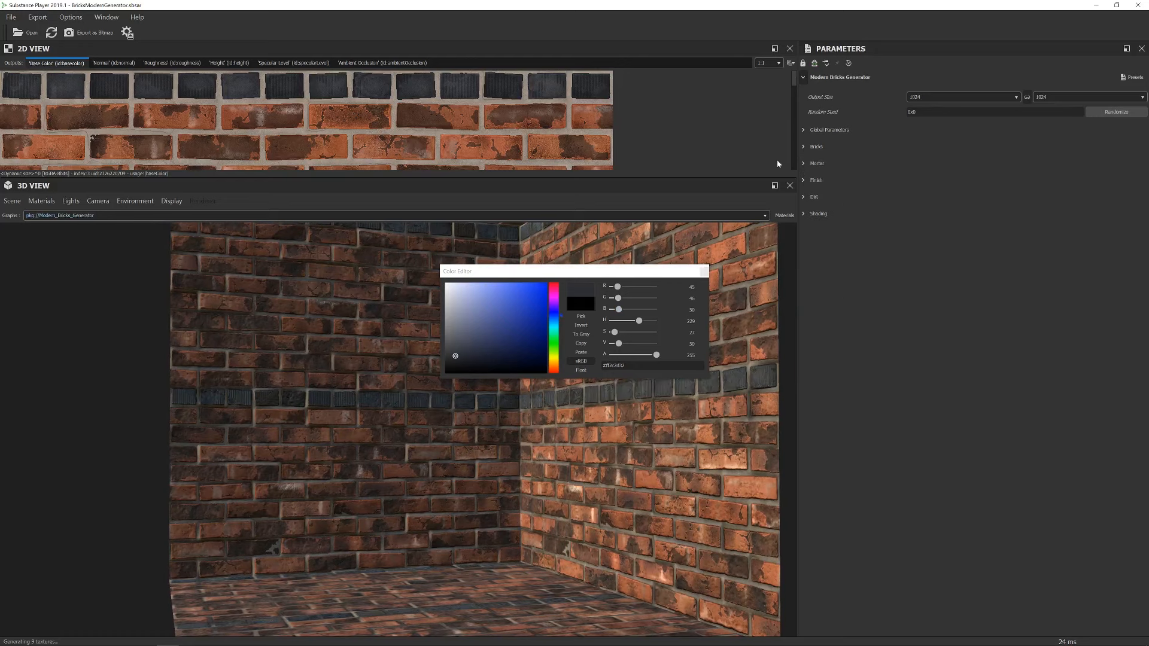
left_click(803, 165)
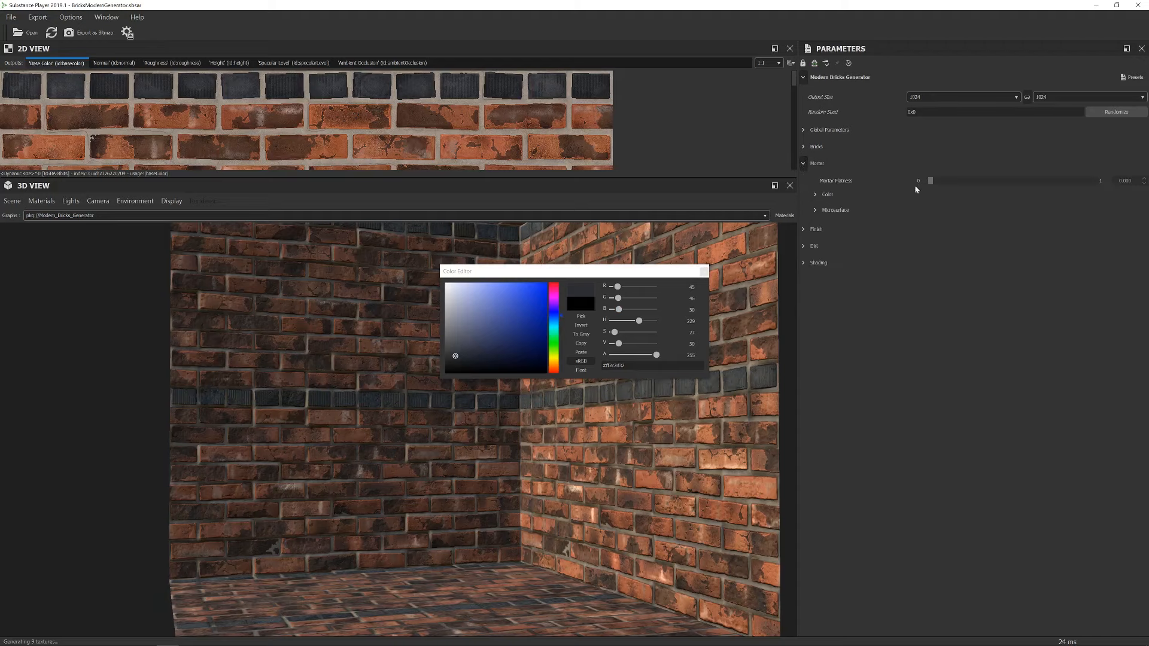
left_click_drag(927, 182, 834, 212)
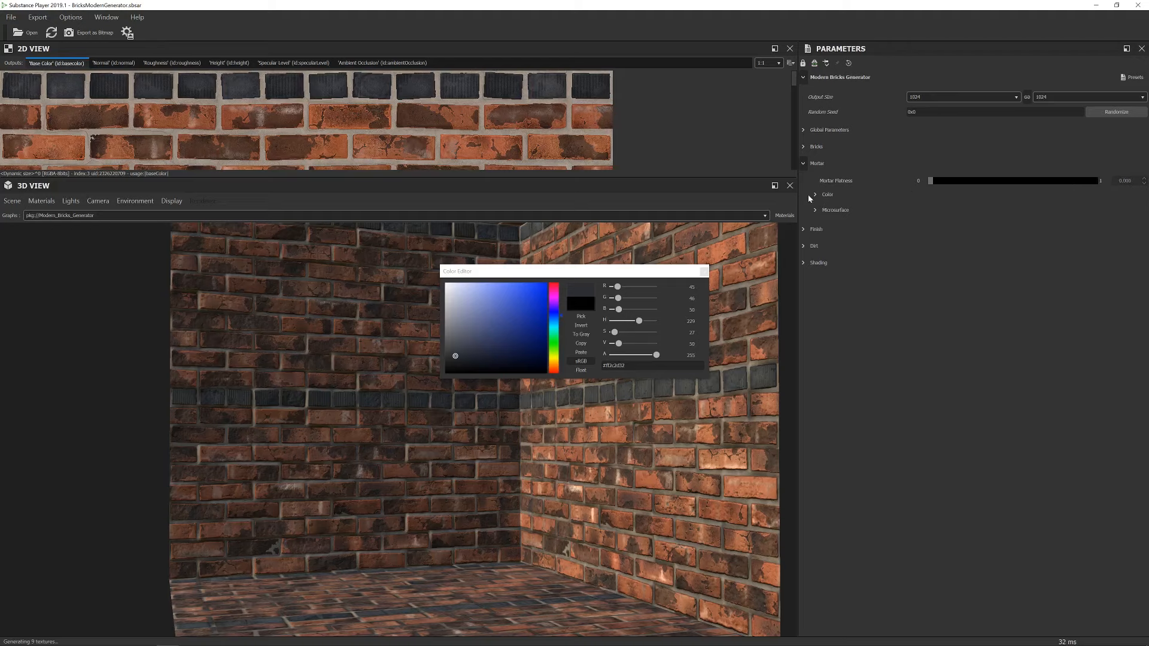
left_click(815, 210)
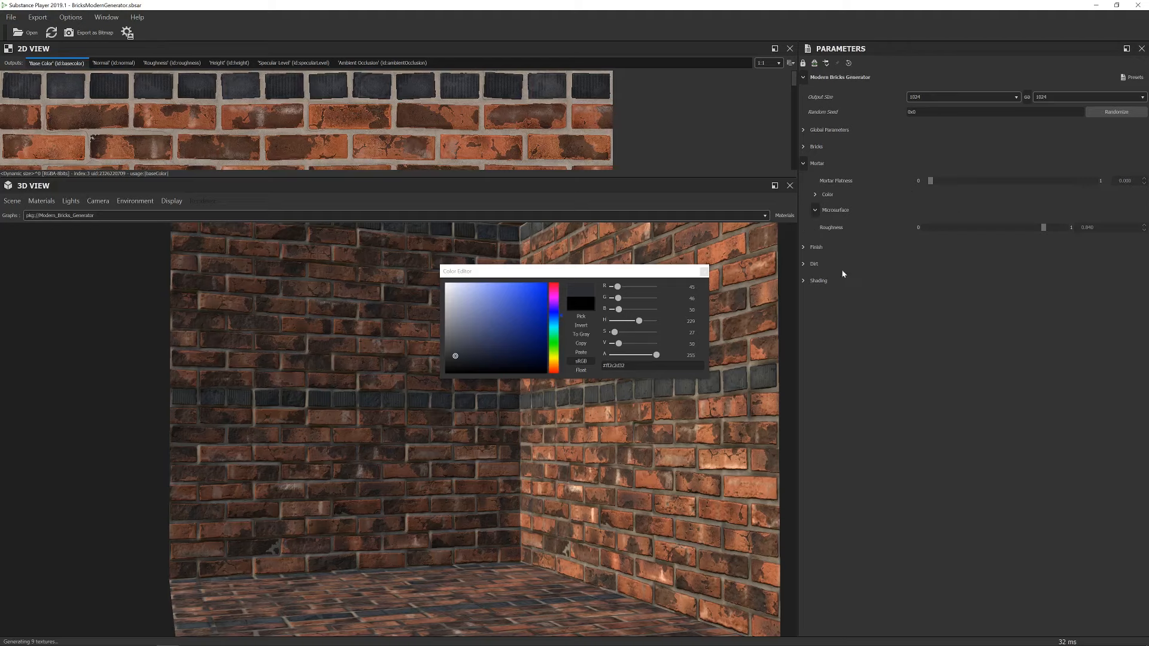
Close the color editor, apply the Paint finish to the bricks and view the whole painted room.
left_click(804, 247)
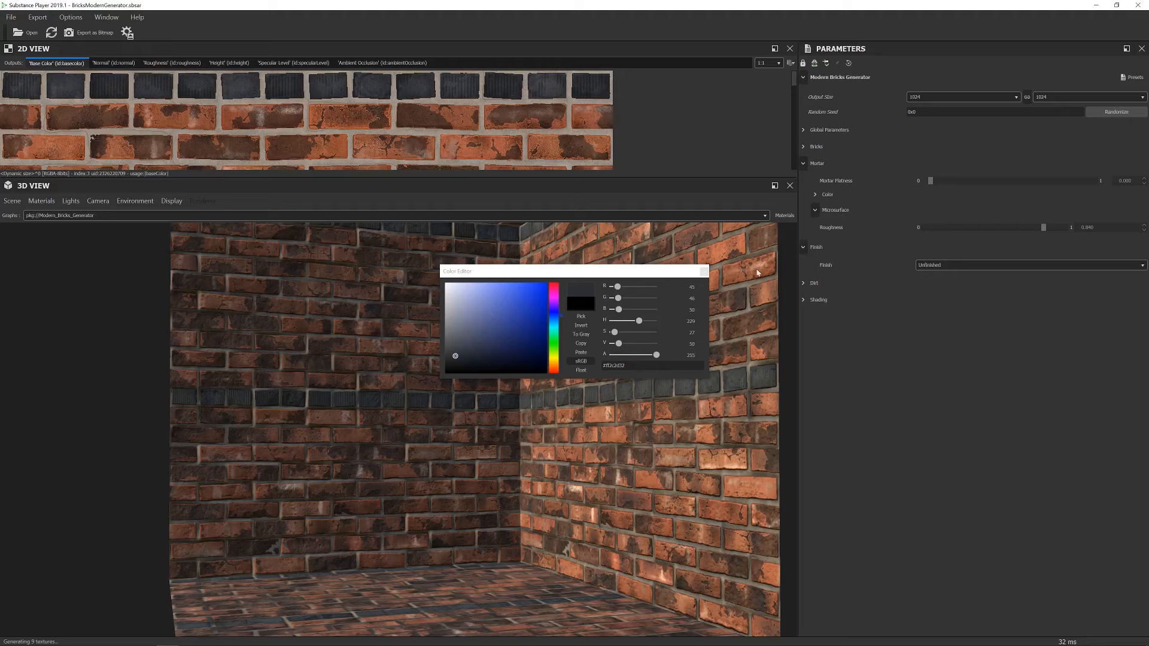
left_click(703, 271)
left_click(964, 265)
left_click(955, 280)
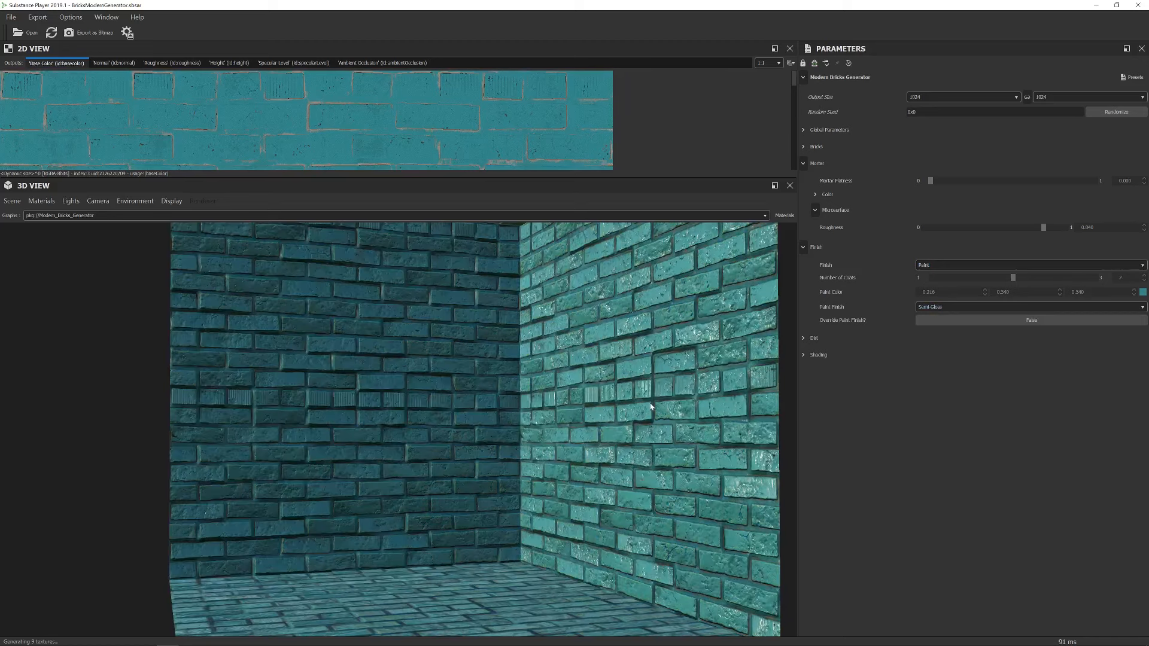
scroll(651, 407, "down", 6)
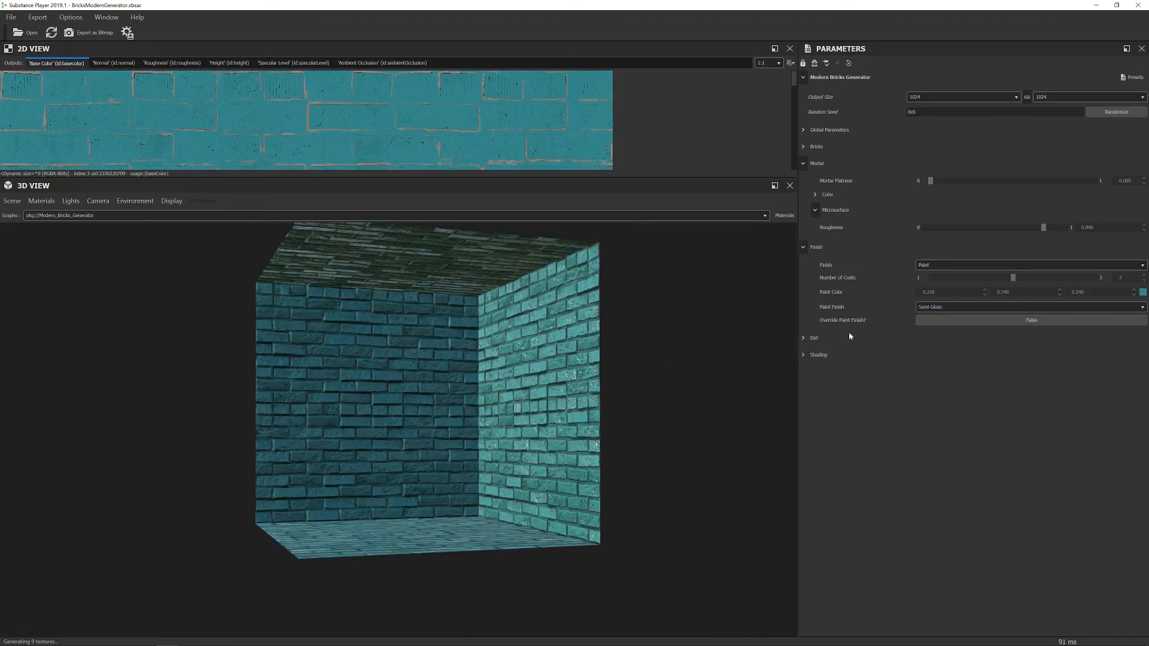
Change the Paint Color to an off-white of about RGB 223, 235, 235.
left_click(1142, 292)
left_click(450, 290)
mouse_move(597, 500)
left_mouse_down()
mouse_move(617, 470)
mouse_move(572, 431)
mouse_move(883, 322)
left_mouse_up()
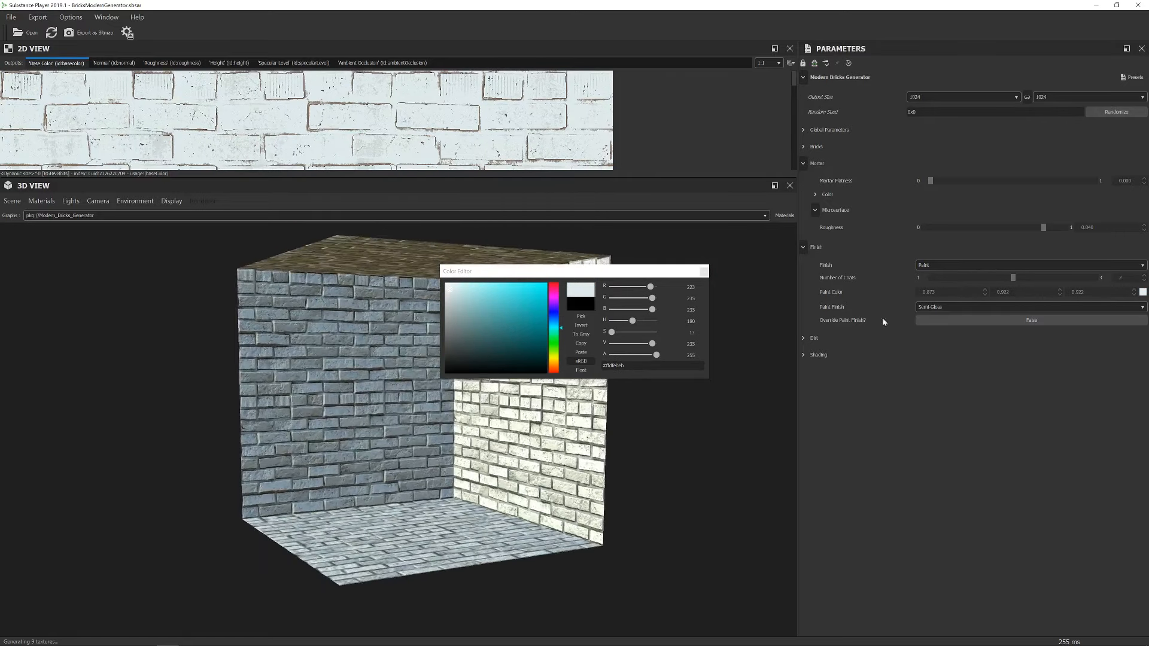
Compare 1 and 3 for the paint's Number of Coats on the walls, and set it to 2.
left_click(941, 277)
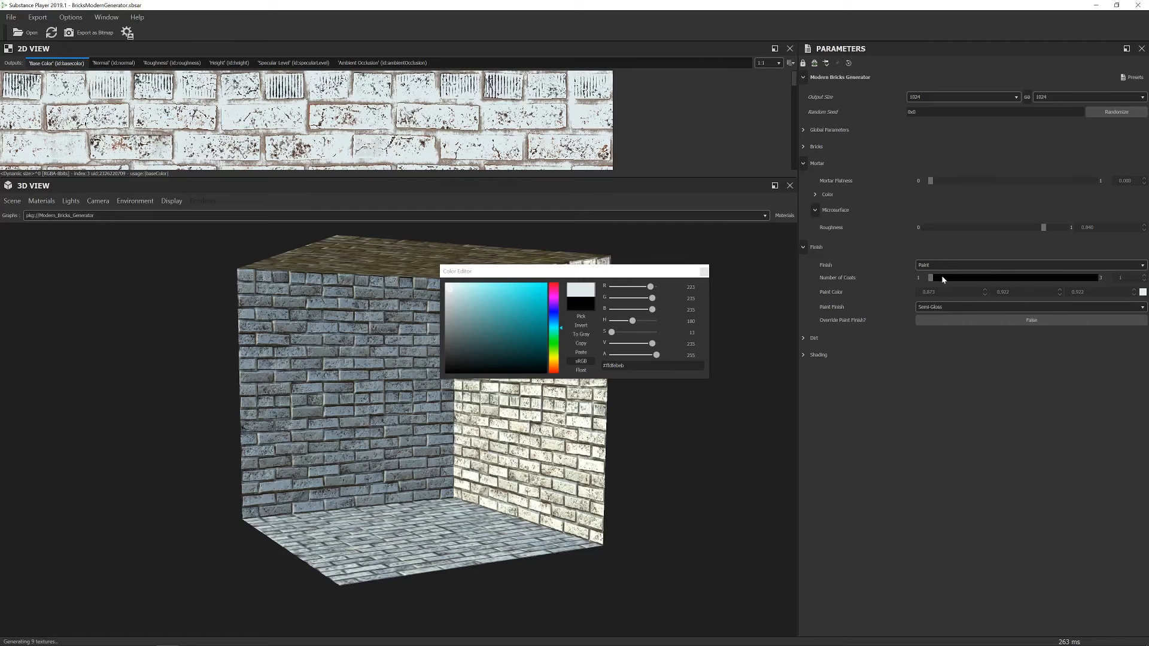
left_click(1091, 279)
left_click(703, 272)
right_click_drag(581, 330, 943, 257)
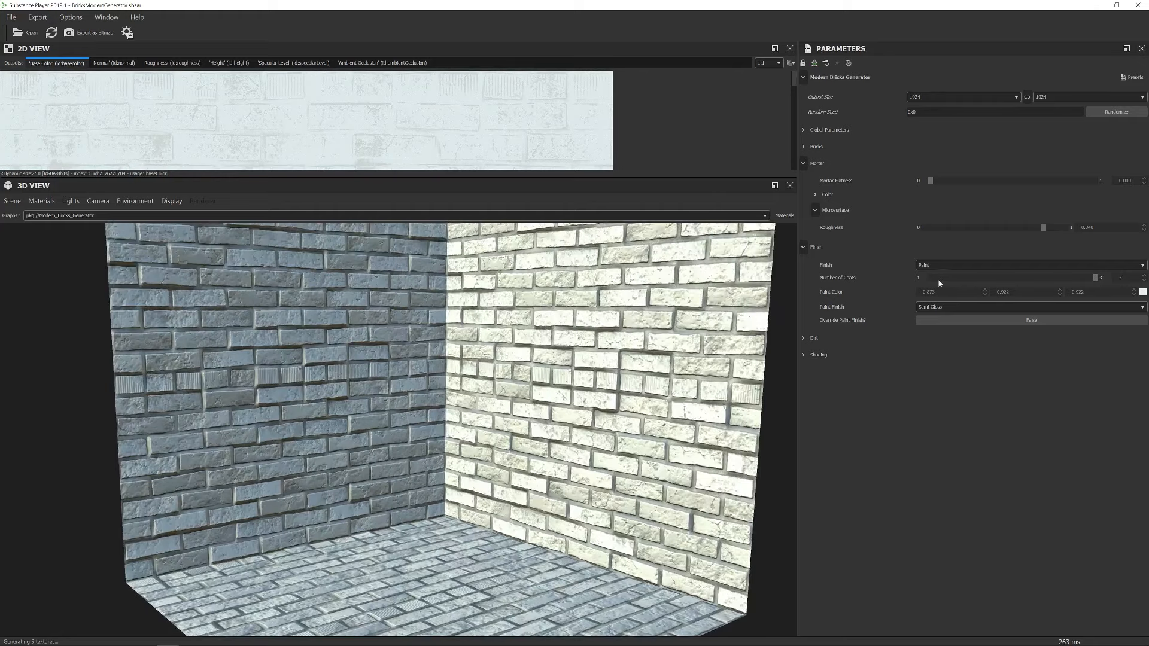
left_click(928, 278)
scroll(608, 400, "up", 5)
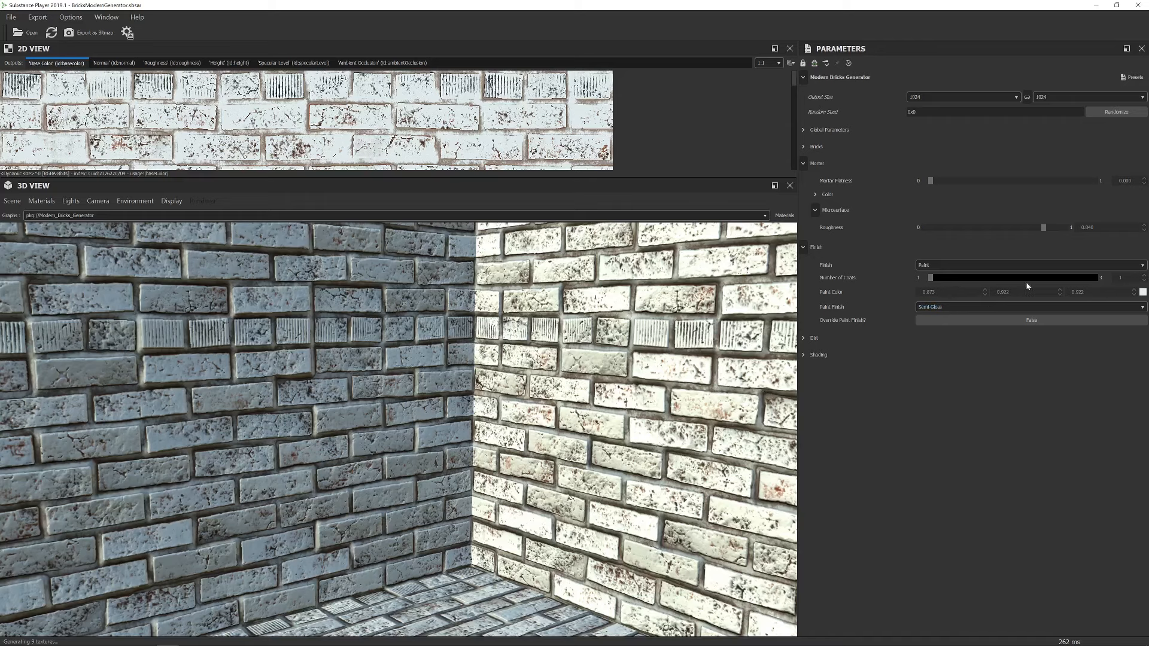
left_click(1077, 278)
scroll(679, 357, "down", 5)
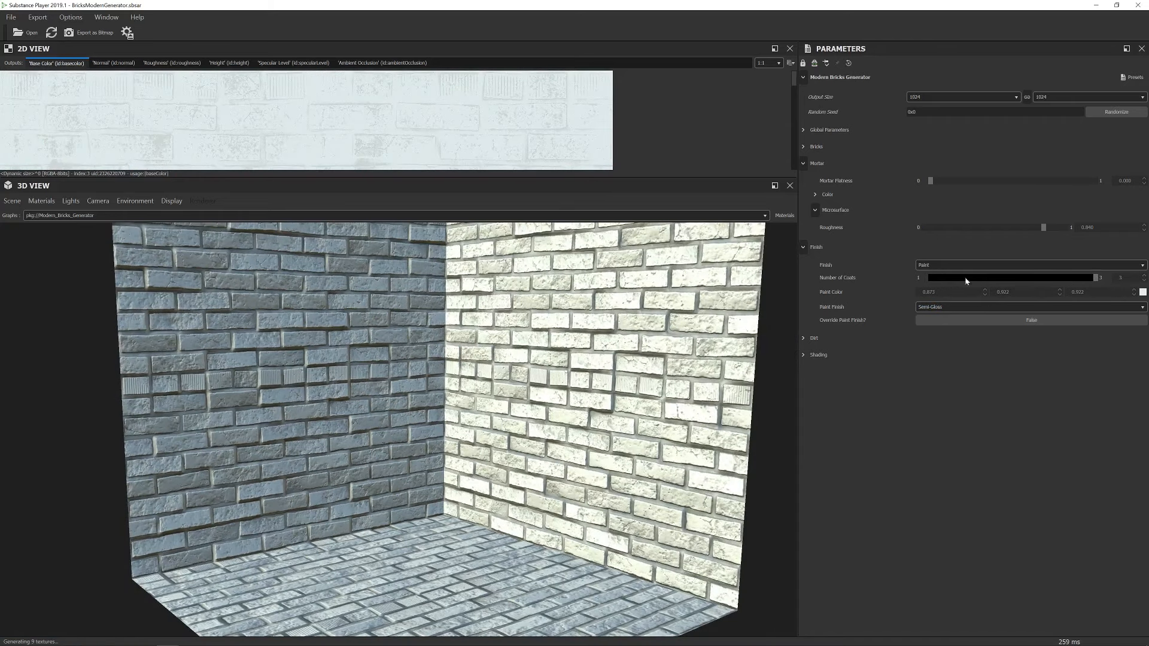
left_click(1028, 277)
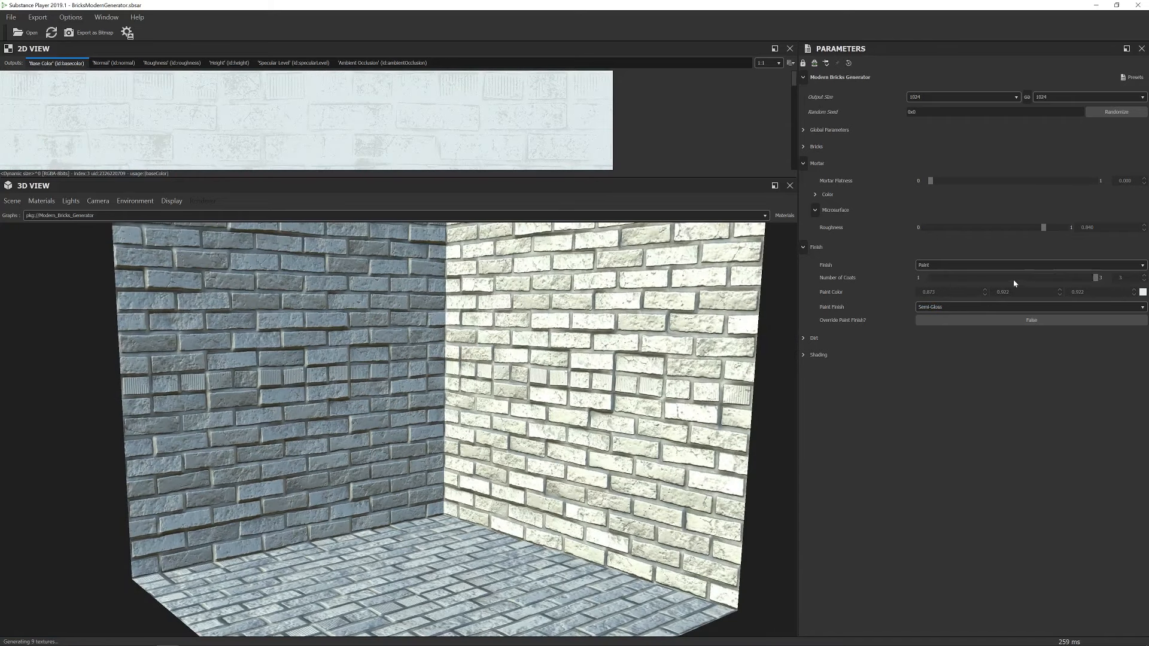
Try the Gloss Paint Finish on the walls, and switch the Paint Finish to Matte.
left_click(975, 306)
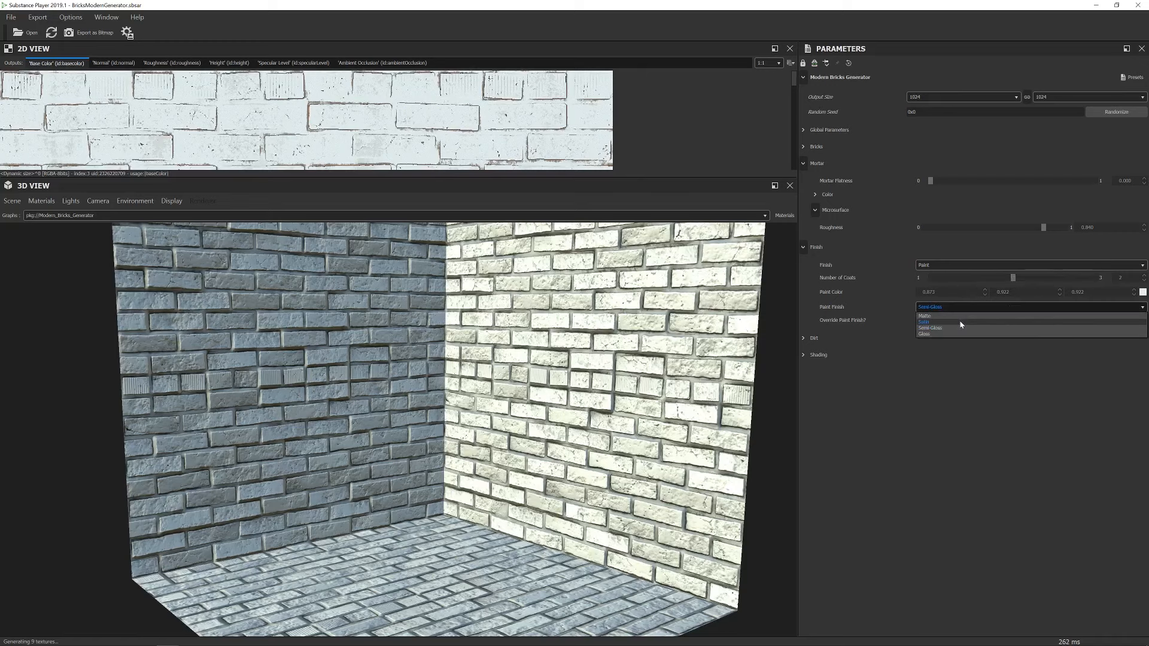
left_click(945, 334)
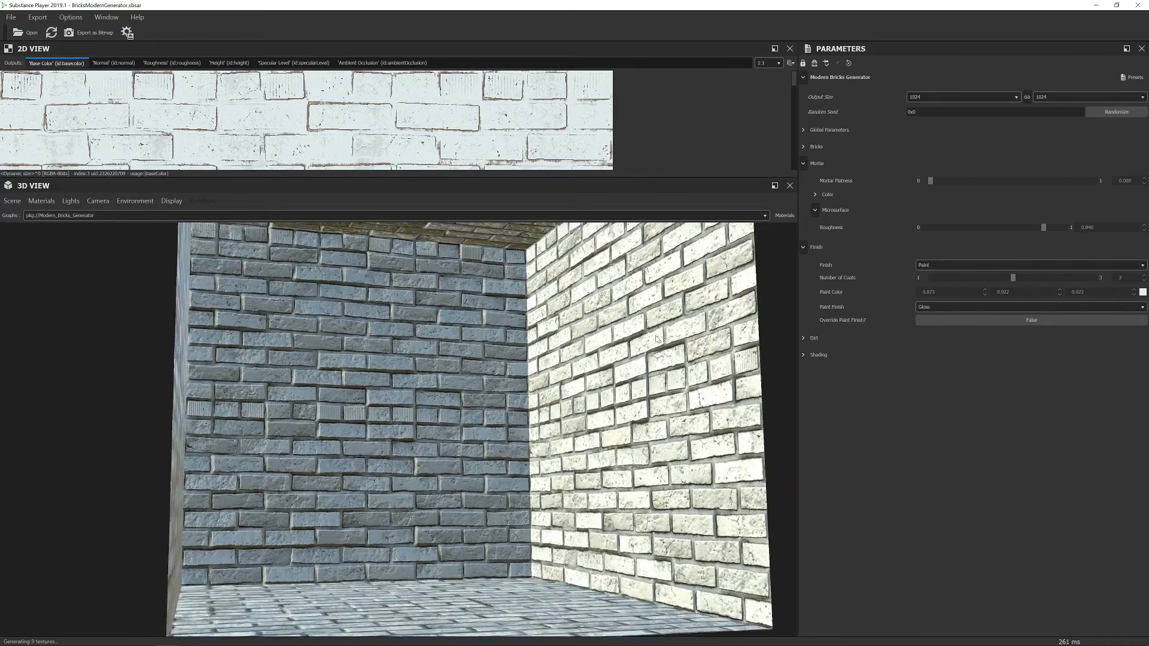
left_click(962, 306)
left_click(948, 316)
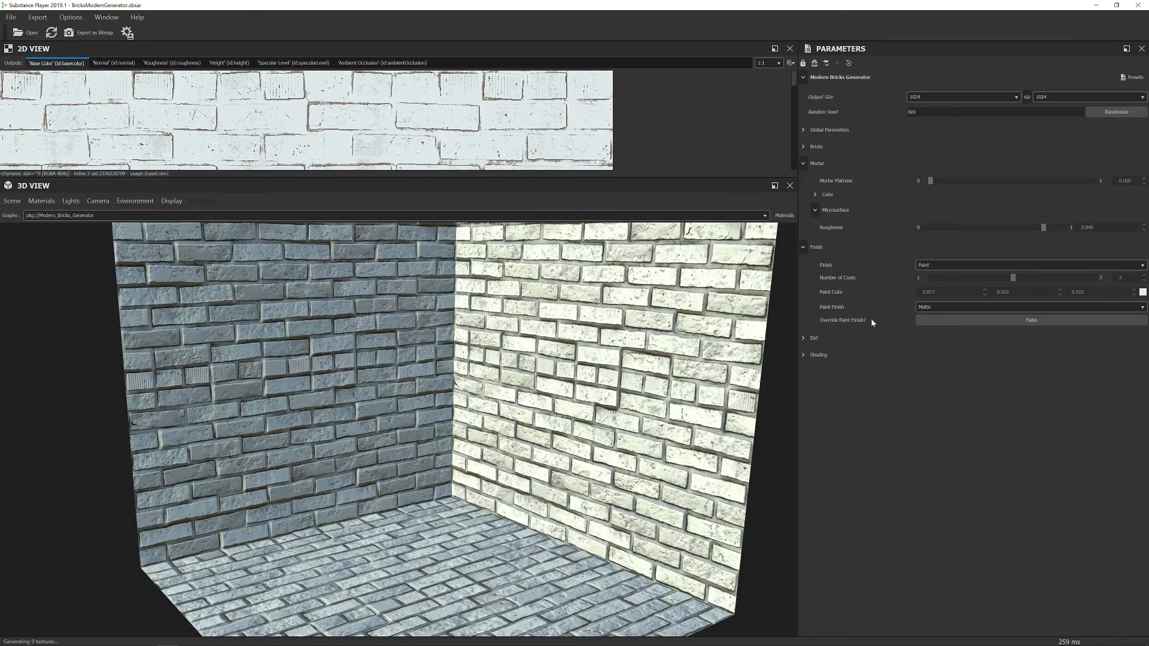
Return the bricks' Finish to Unfinished and collapse the Finish settings.
left_click(957, 268)
left_click(939, 279)
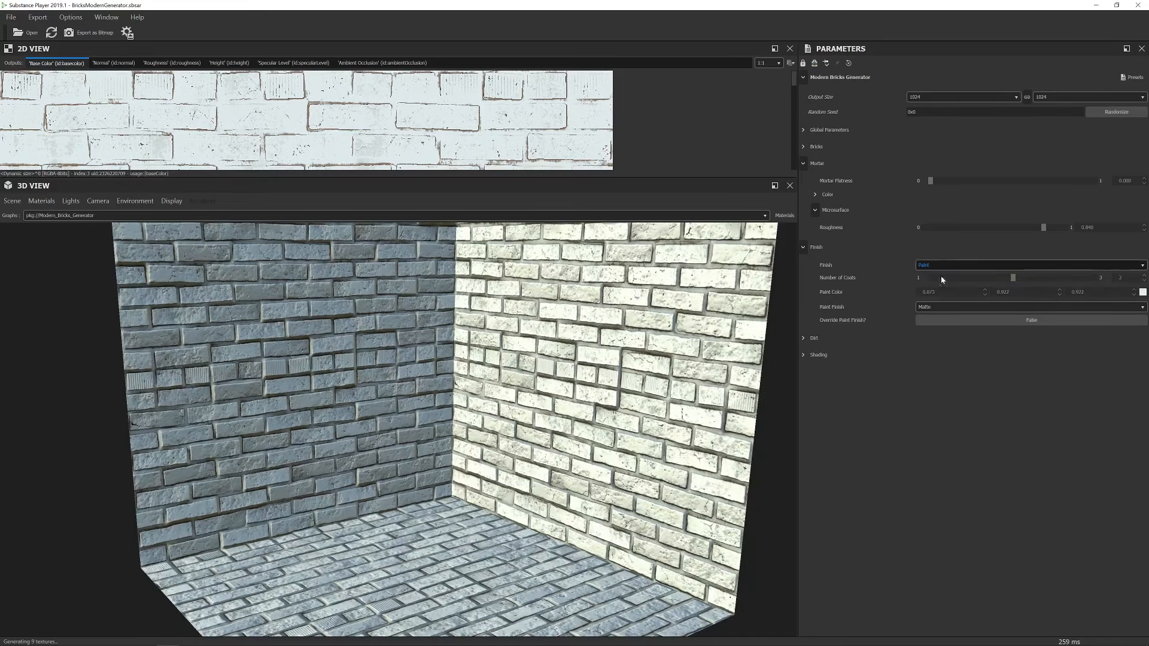
left_click(803, 247)
Try a Dirt Age of 1, inspect the walls, and lower it to about 0.94.
left_click(804, 264)
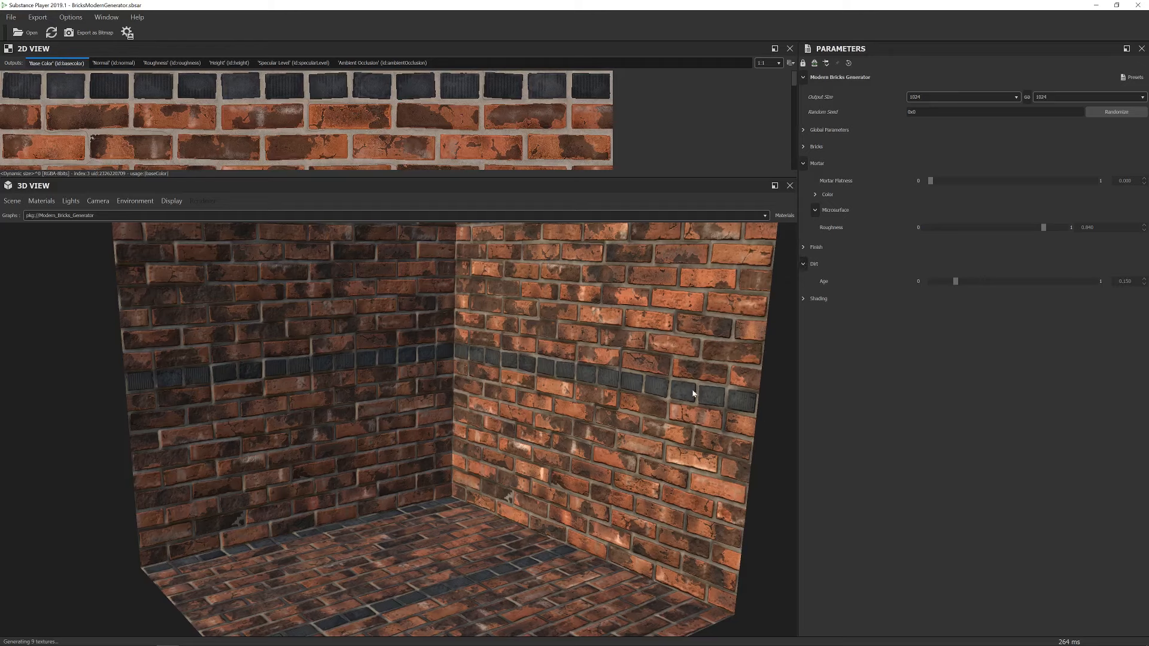
left_click_drag(995, 279, 1118, 280)
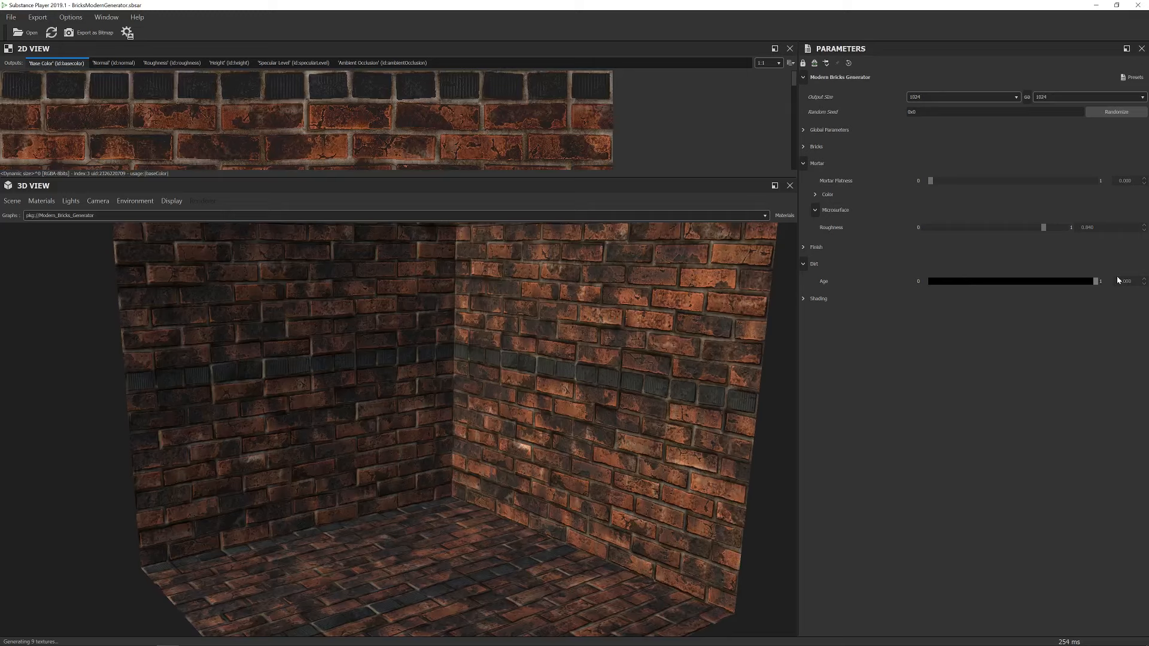
scroll(604, 438, "up", 5)
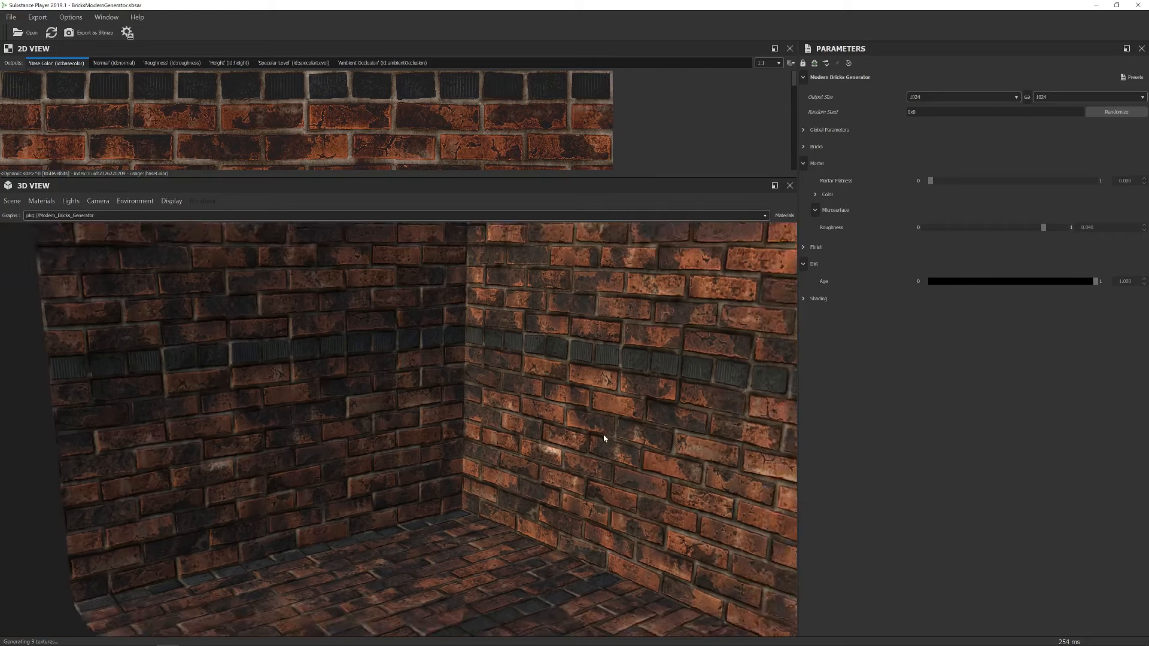
scroll(603, 439, "down", 5)
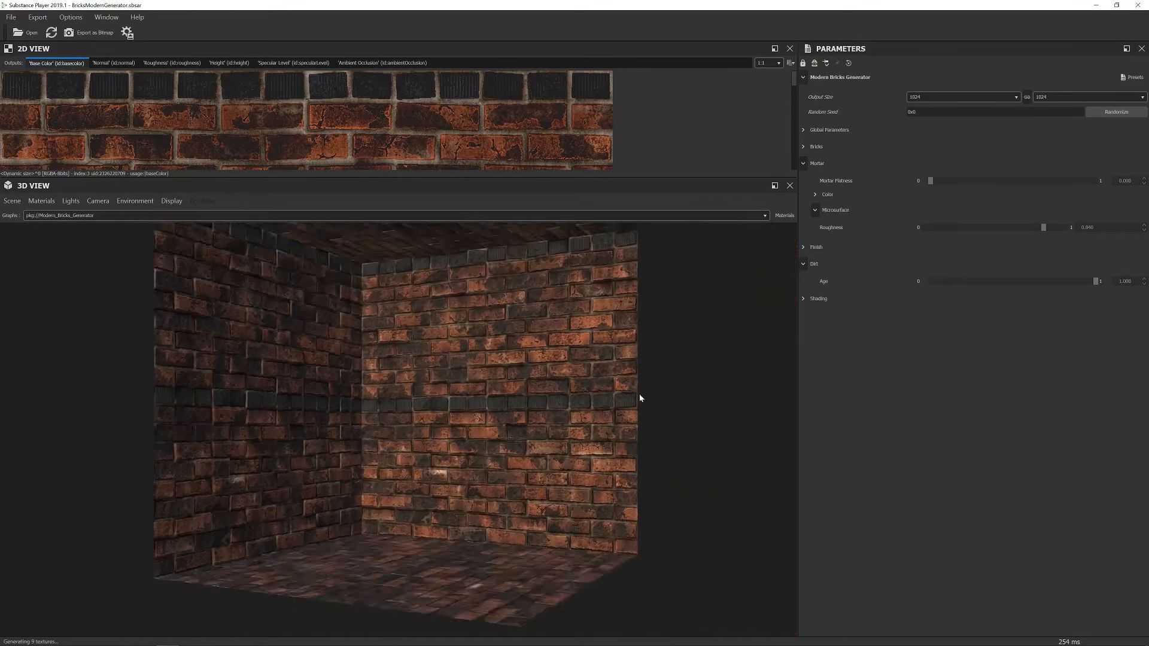
mouse_move(1095, 281)
left_mouse_down()
mouse_move(918, 303)
mouse_move(1095, 285)
mouse_move(1010, 298)
mouse_move(1085, 282)
left_mouse_up()
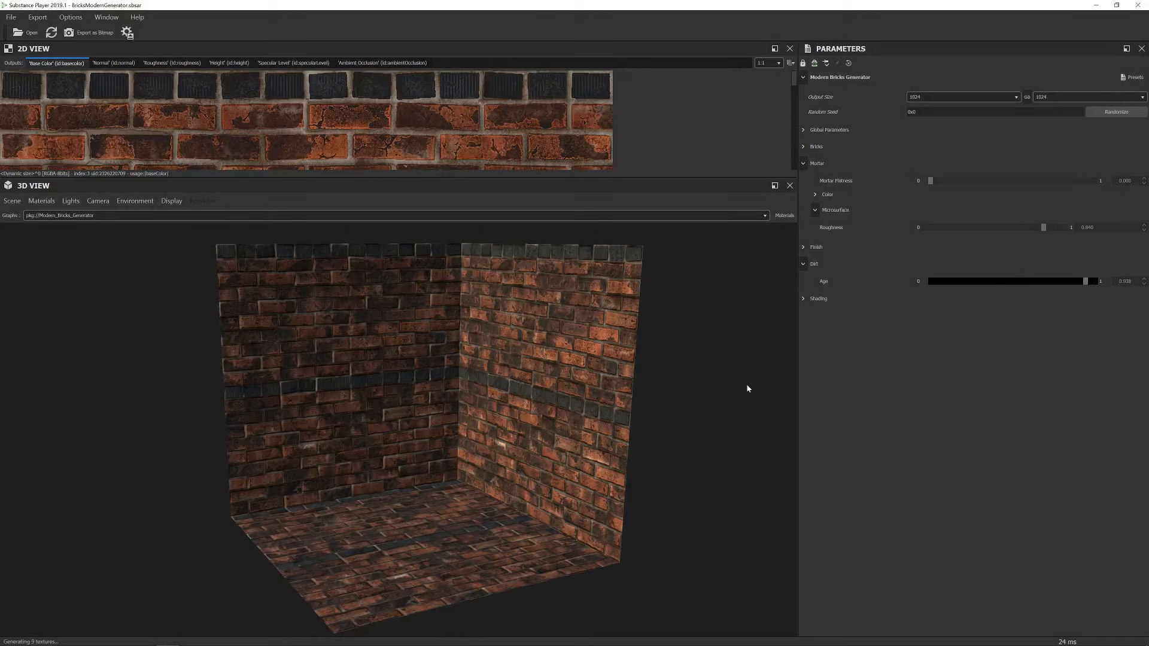
Raise the Output Size to 4096 by 4096 and inspect the brick walls up close.
left_click(964, 96)
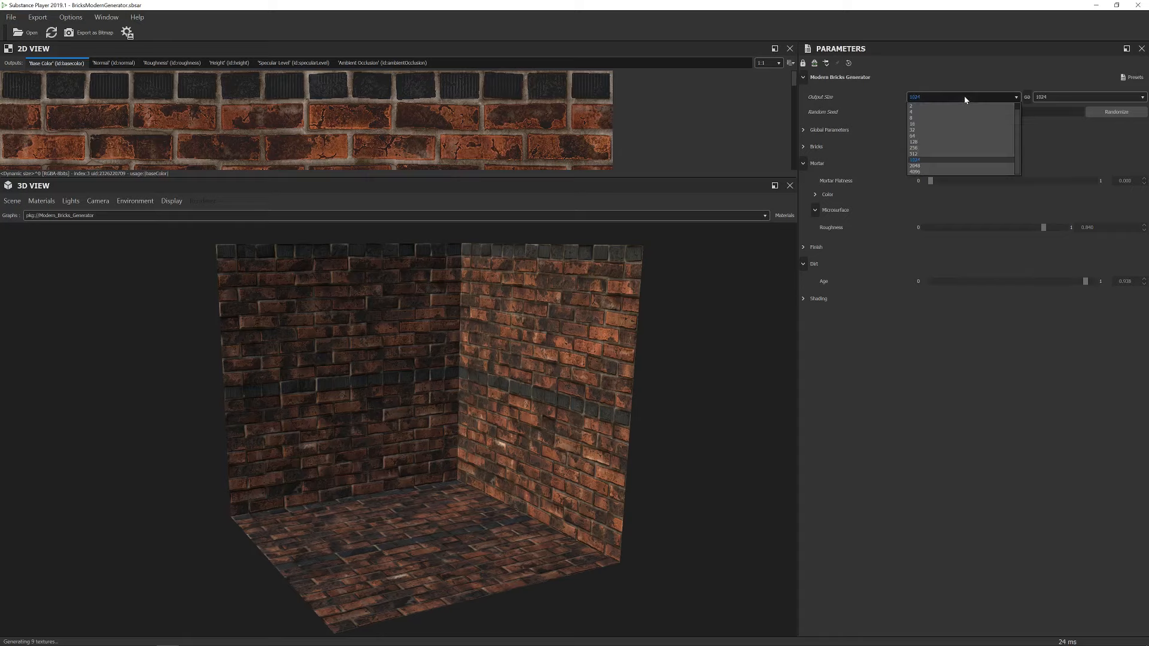
left_click(935, 172)
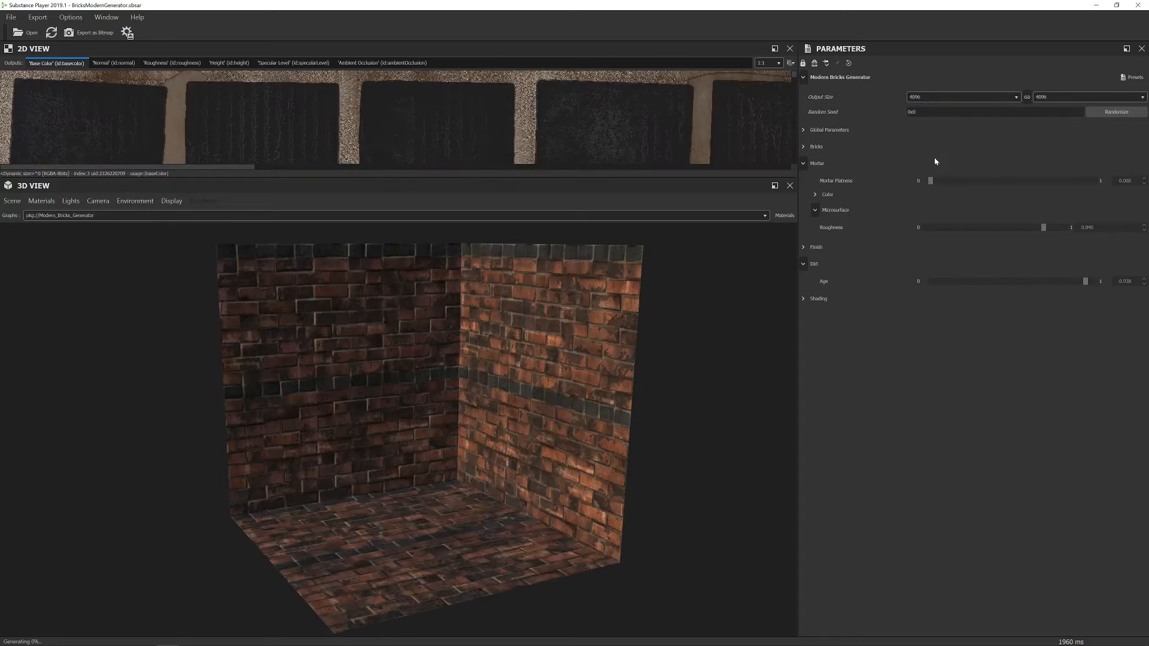
scroll(595, 342, "up", 10)
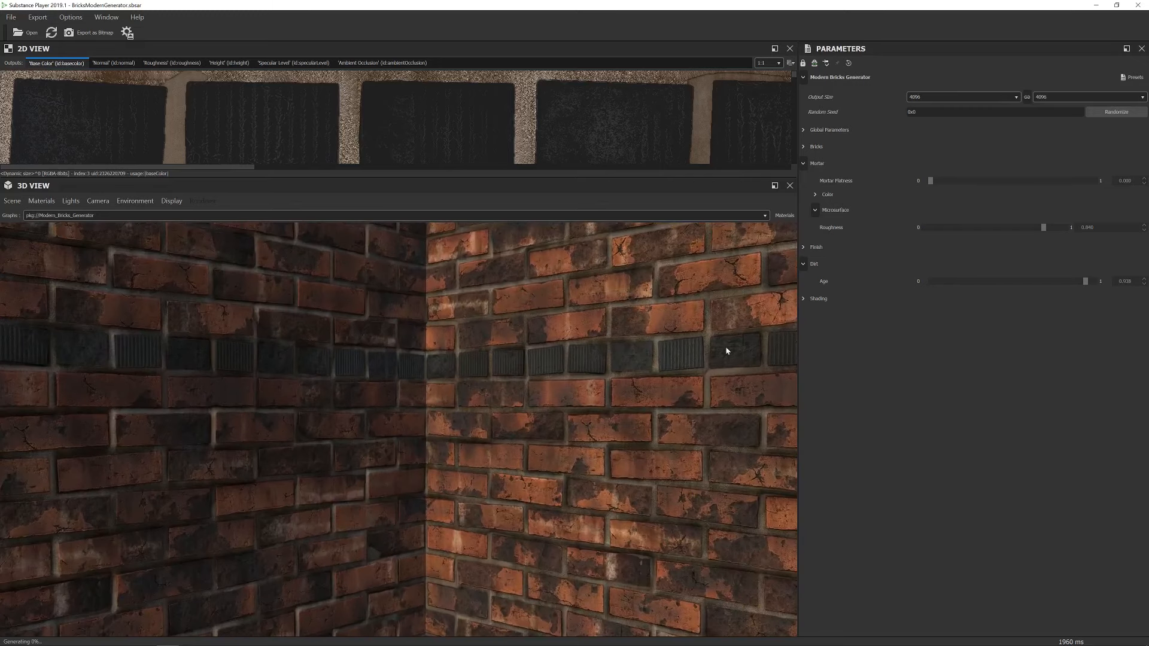
left_click_drag(727, 351, 692, 367)
scroll(692, 368, "down", 10)
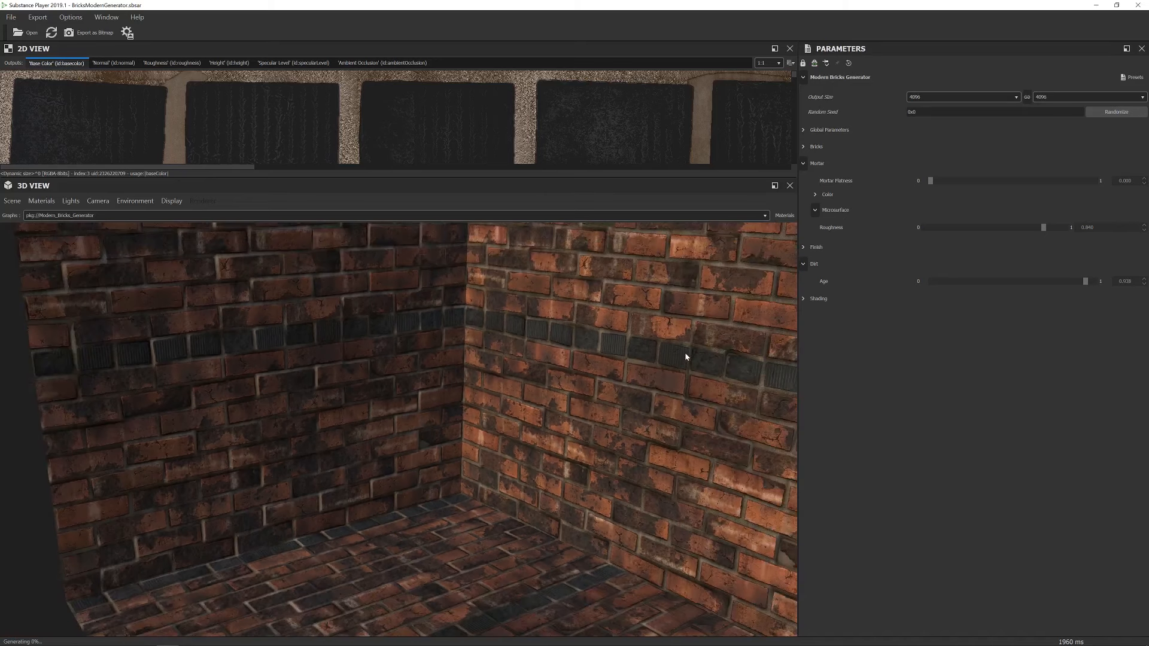